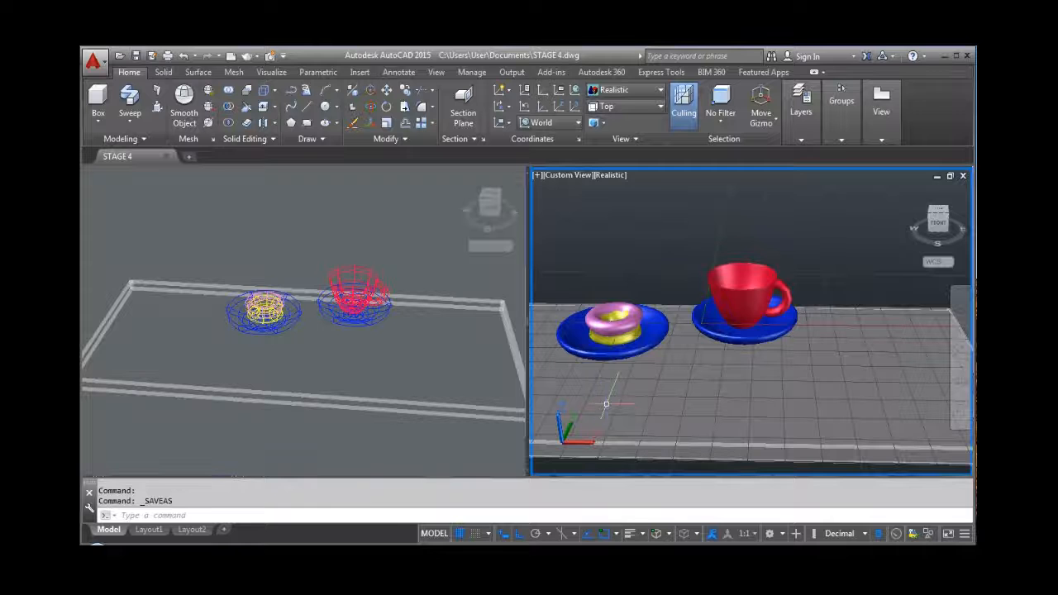
left_click(595, 331)
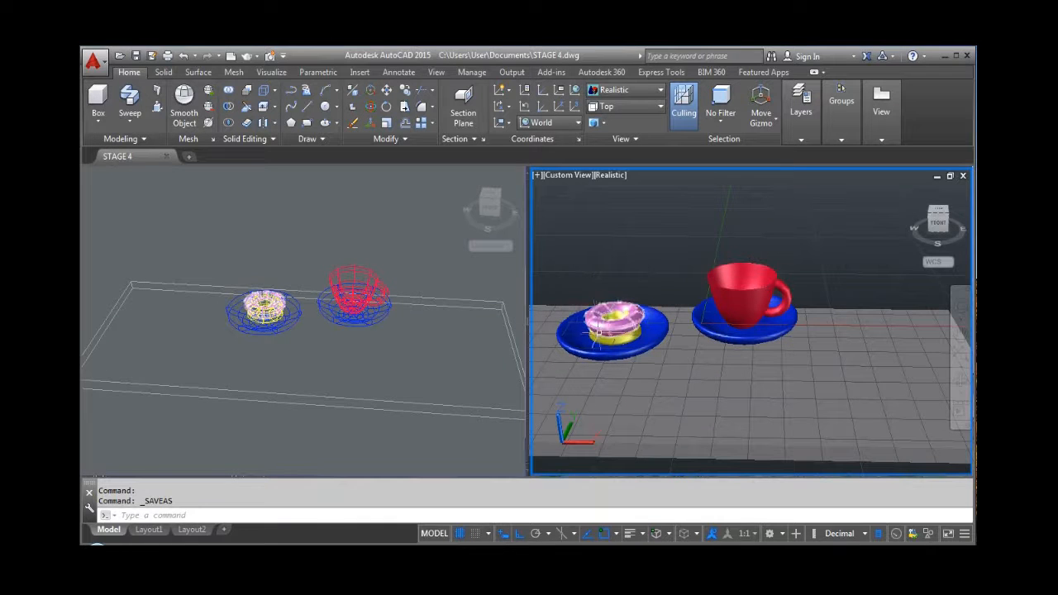
mouse_move(596, 333)
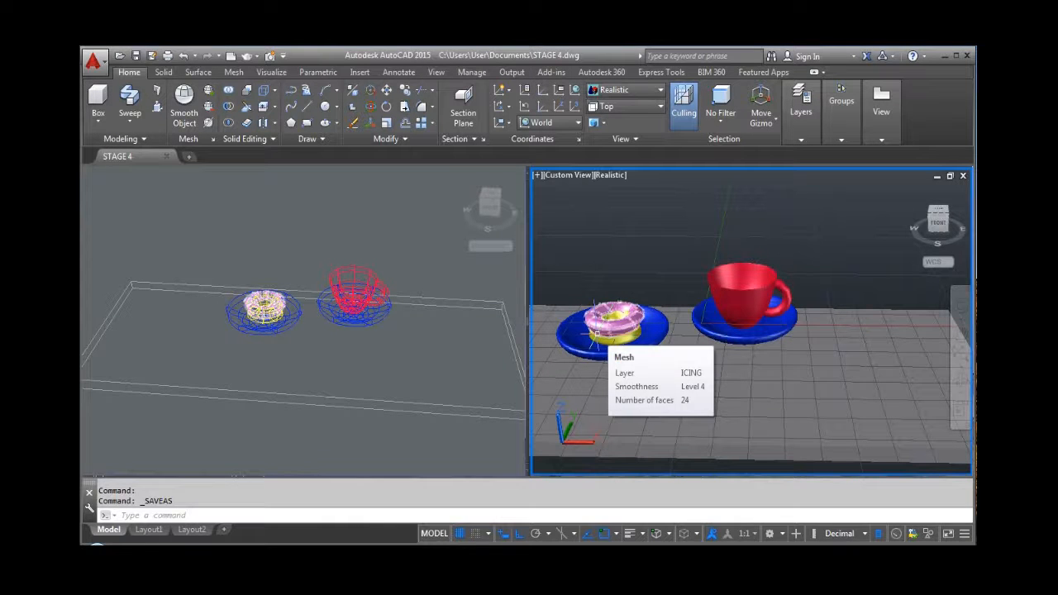
scroll(615, 324, "down", 3)
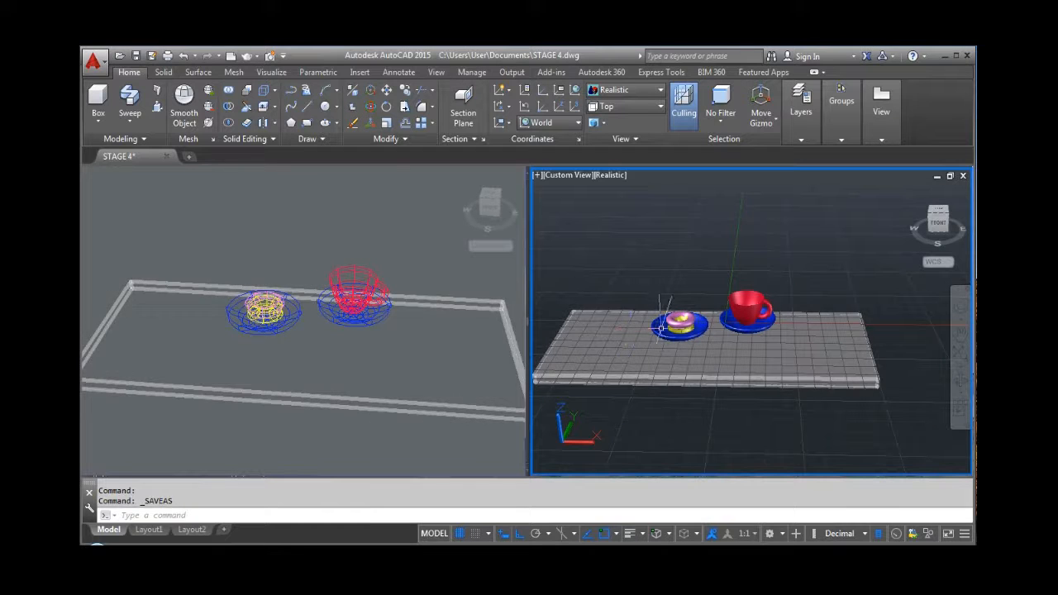
Step: Switch from two viewports to a single one showing the wireframe view and set its visual style to Shaded
left_click(477, 353)
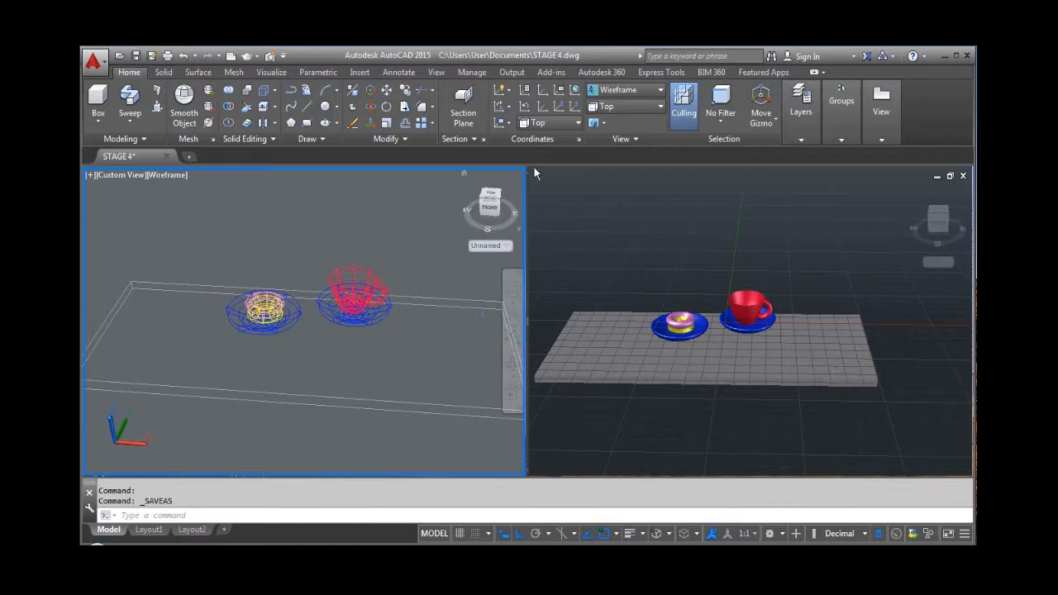
left_click(271, 71)
left_click(335, 115)
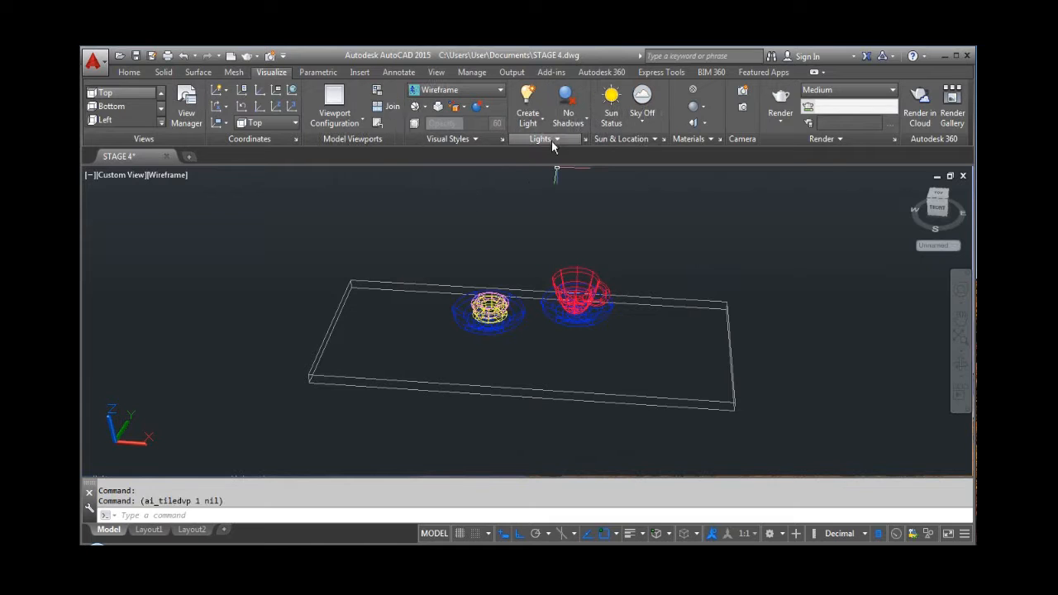
left_click(129, 73)
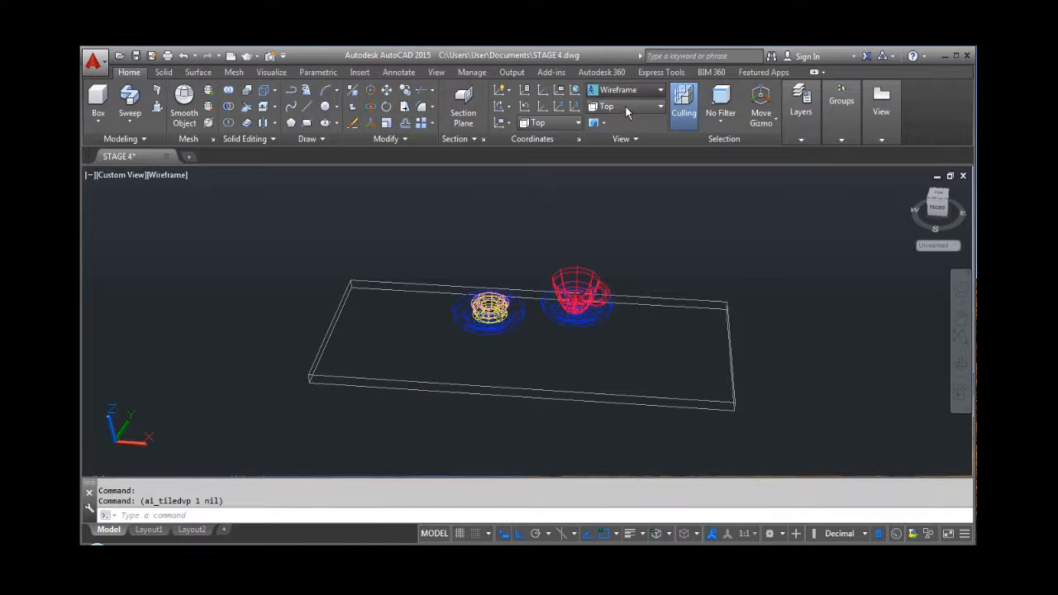
left_click(622, 90)
left_click(618, 170)
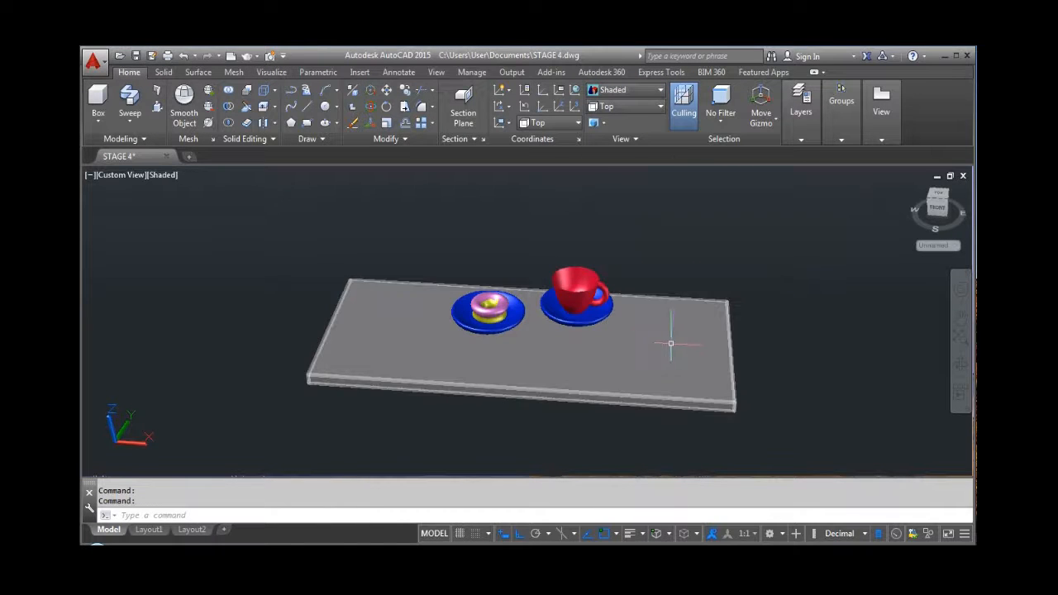
Step: Copy the table slab along the X axis, placing the duplicate directly beside the original's right end
scroll(679, 336, "down", 4)
scroll(652, 342, "up", 3)
middle_click_drag(679, 341, 697, 328, "shift")
left_click(696, 328)
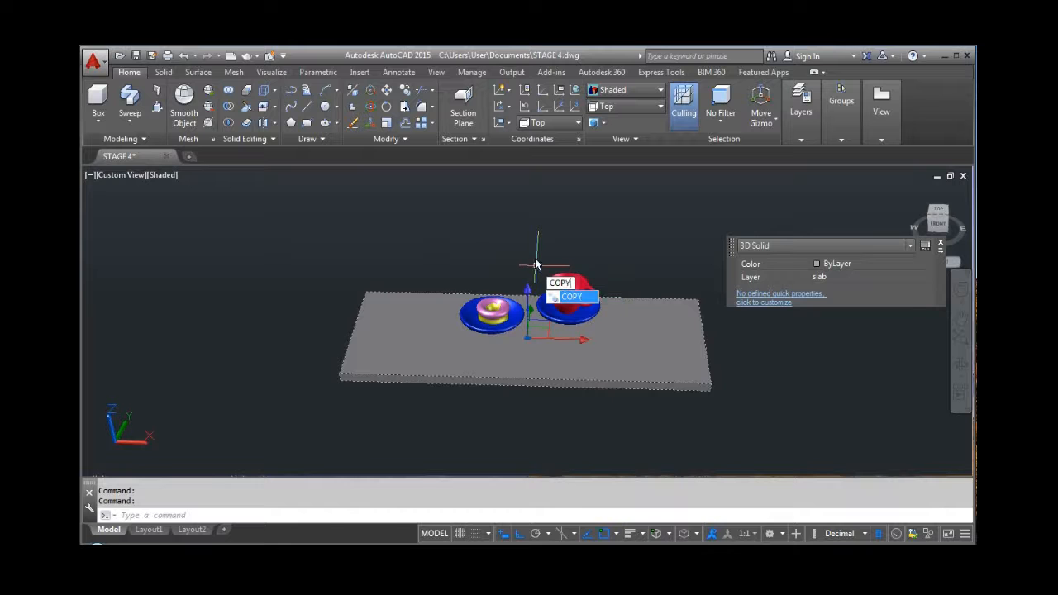
key("Return")
left_click(698, 300)
scroll(777, 300, "down", 3)
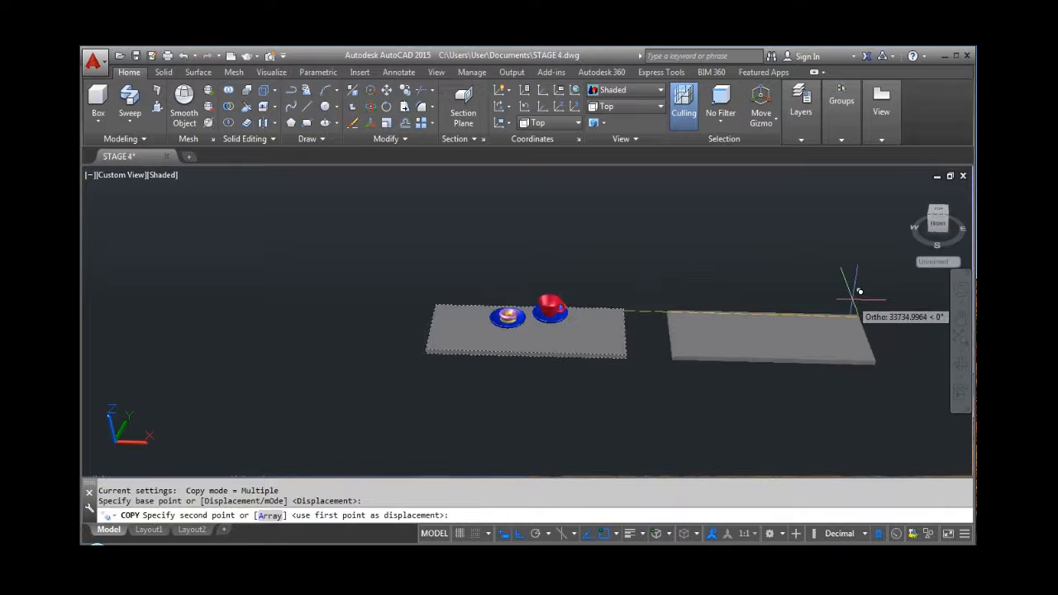
left_click(806, 289)
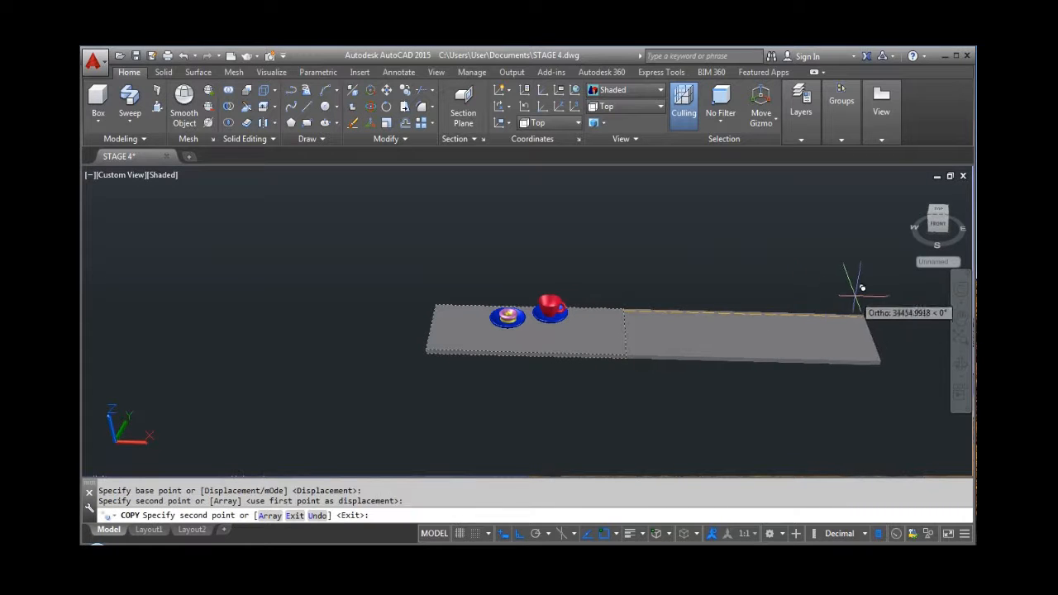
key("Escape")
Step: Rotate the copied slab 270 degrees about the X axis with 3D Rotate so it stands upright
left_click(806, 321)
middle_click_drag(615, 298, 477, 302)
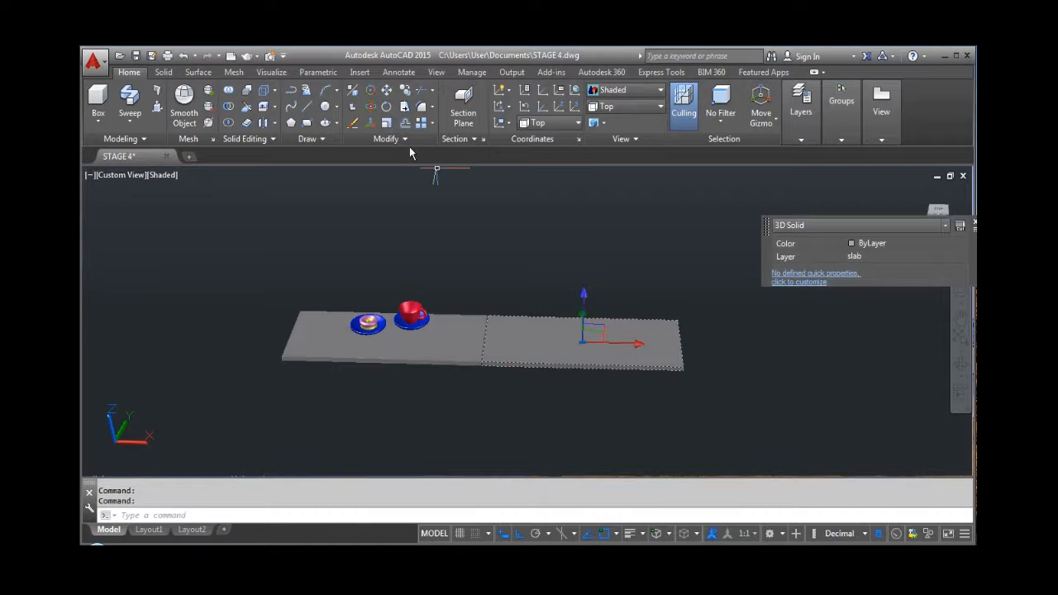
left_click(405, 93)
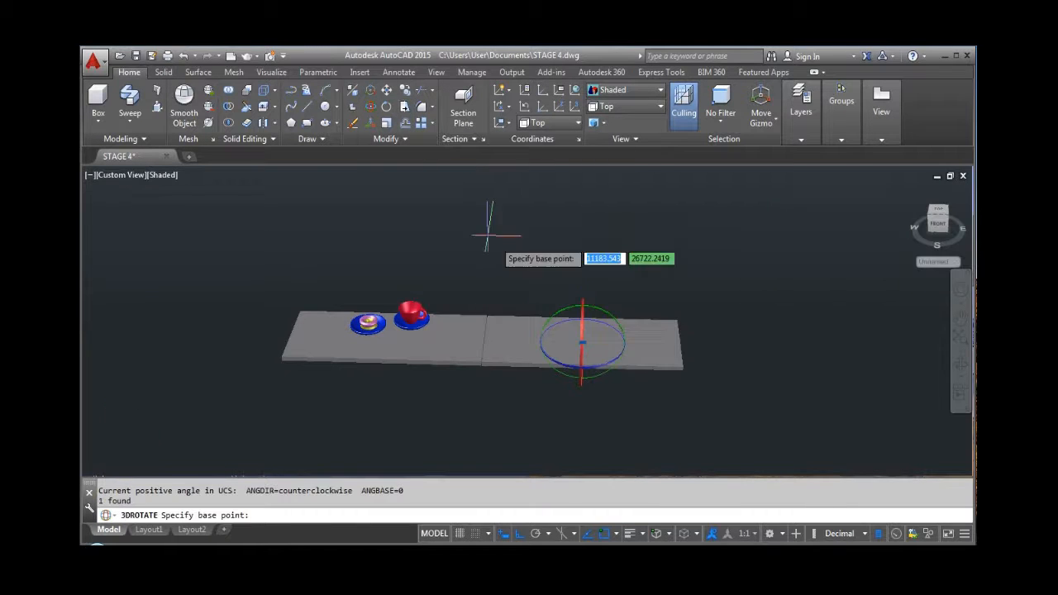
left_click(582, 341)
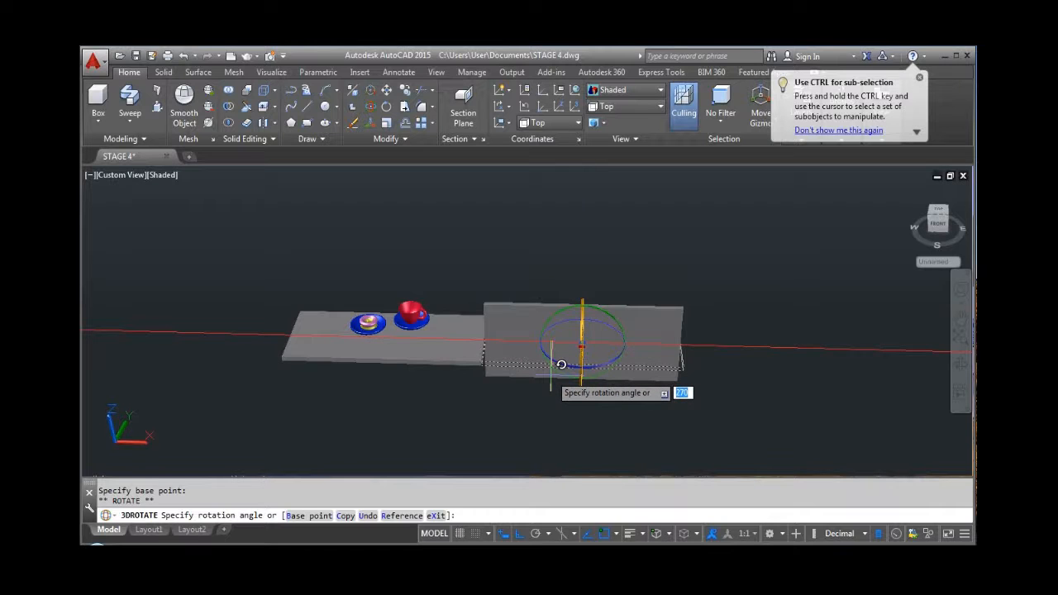
left_click(559, 365)
key("Escape")
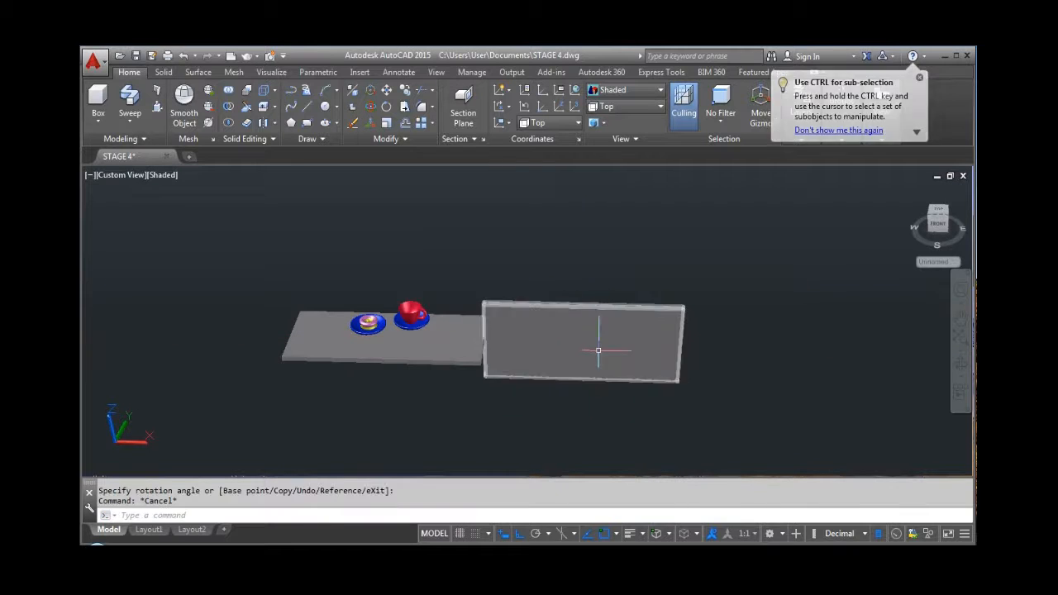
Step: Move the upright slab from its lower right corner to the table slab's rear right corner to form a back wall
left_click(599, 346)
left_click(387, 91)
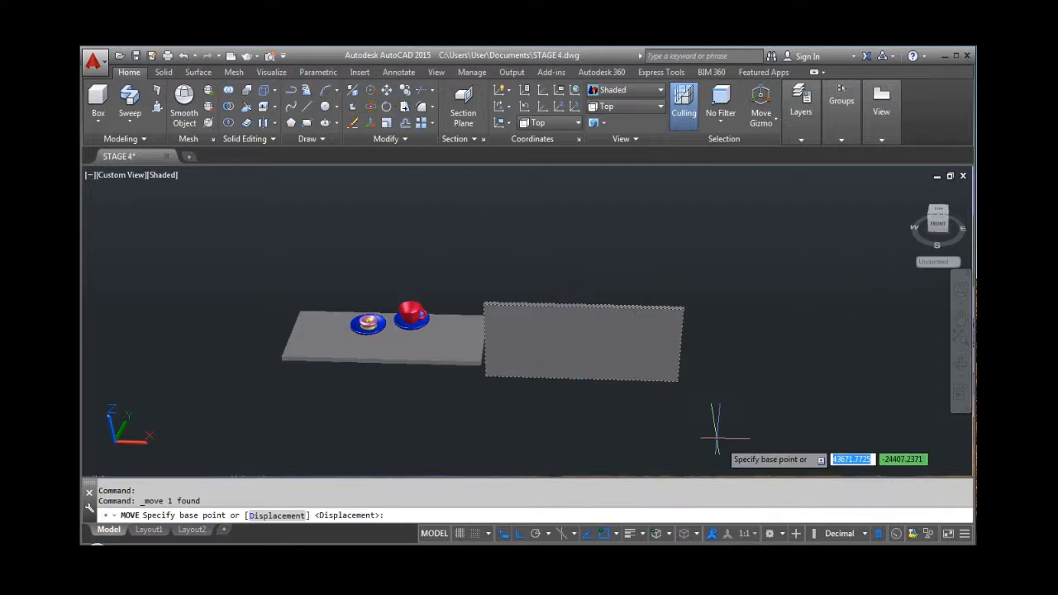
left_click(679, 381)
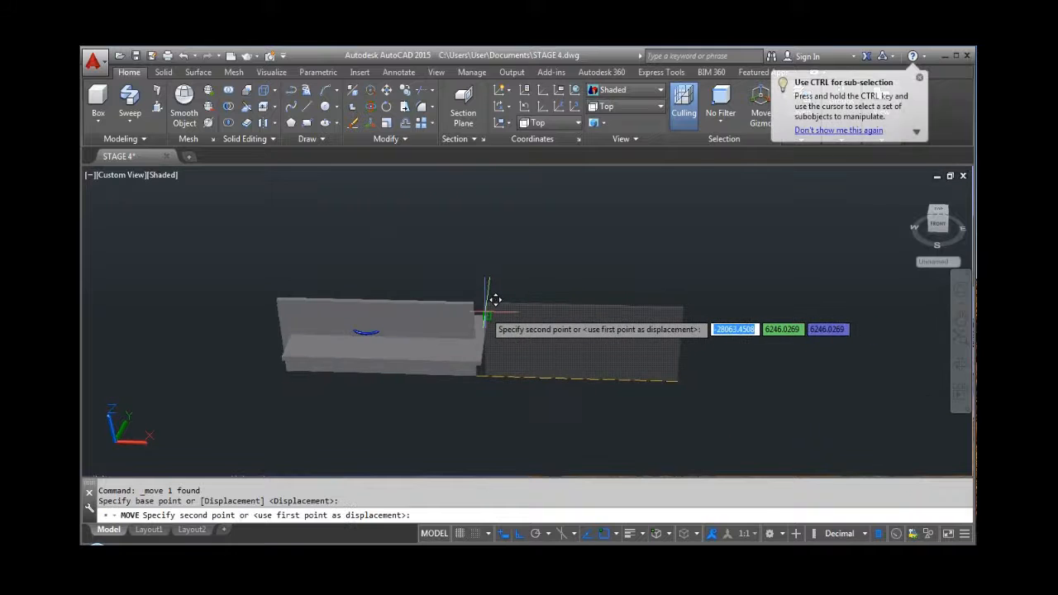
left_click(490, 301)
scroll(485, 349, "up", 2)
middle_click_drag(479, 342, 680, 363)
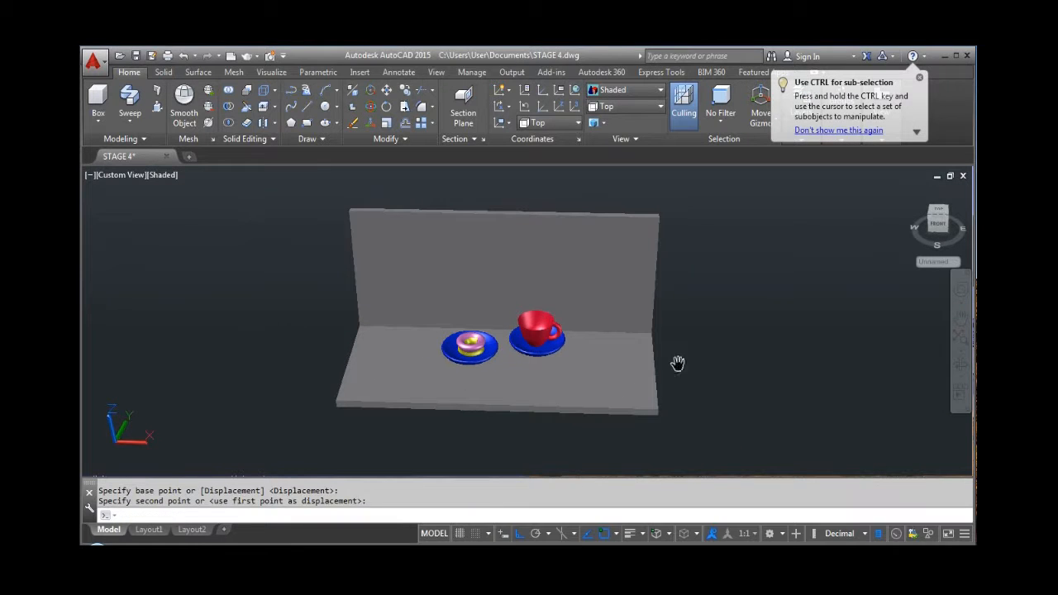
Step: Turn on the drawing grid display
left_click(460, 533)
scroll(602, 401, "down", 3)
scroll(603, 402, "up", 2)
middle_click_drag(602, 402, 636, 370)
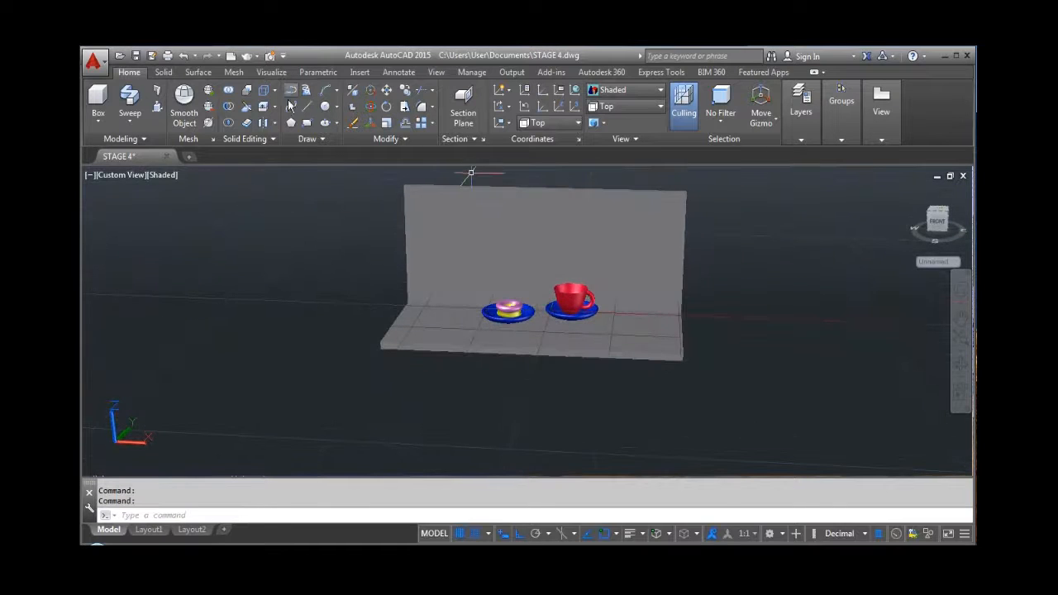
Step: Open the Materials Browser and bring the plates and cup into close view
left_click(272, 73)
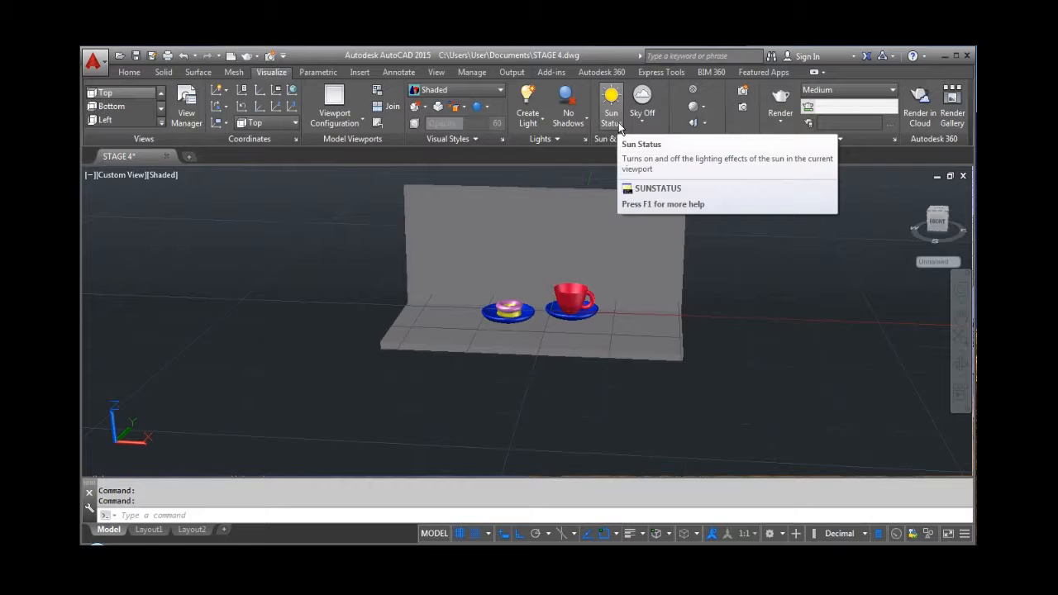
left_click(698, 90)
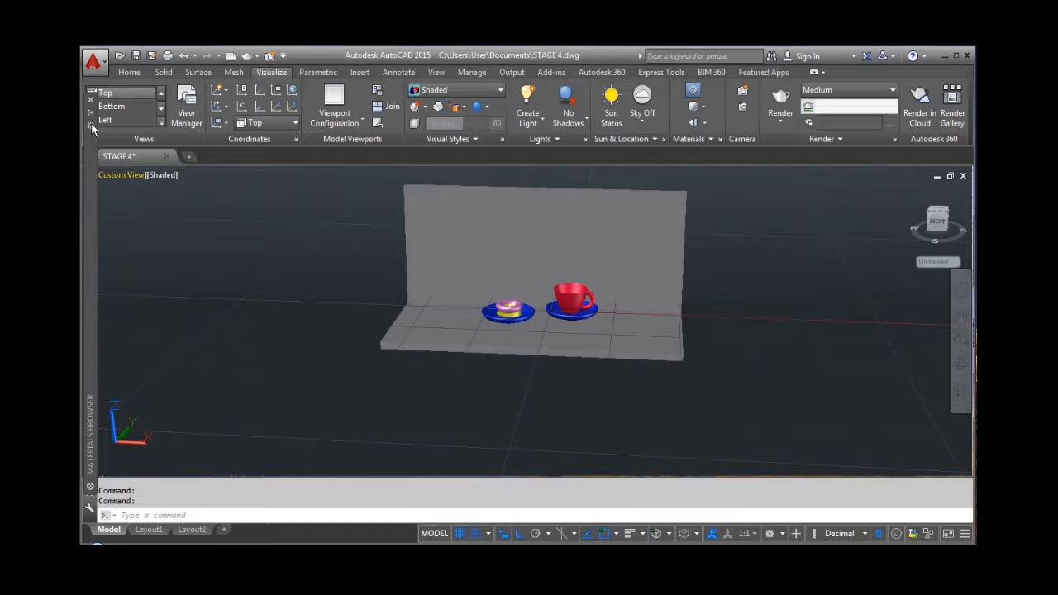
mouse_move(91, 120)
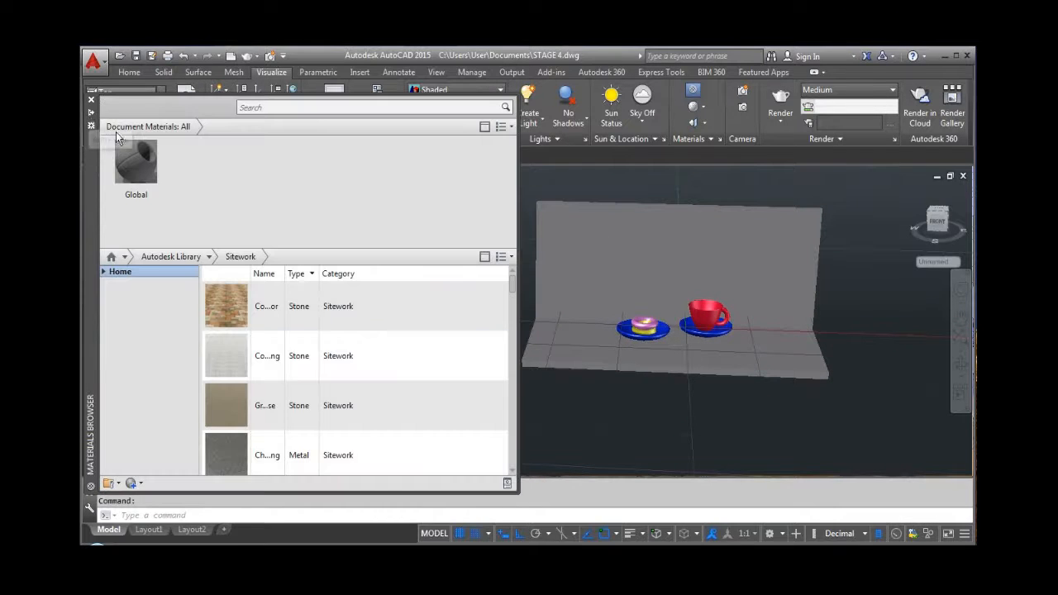
scroll(585, 367, "up", 4)
middle_click_drag(638, 344, 768, 355)
scroll(768, 354, "down", 2)
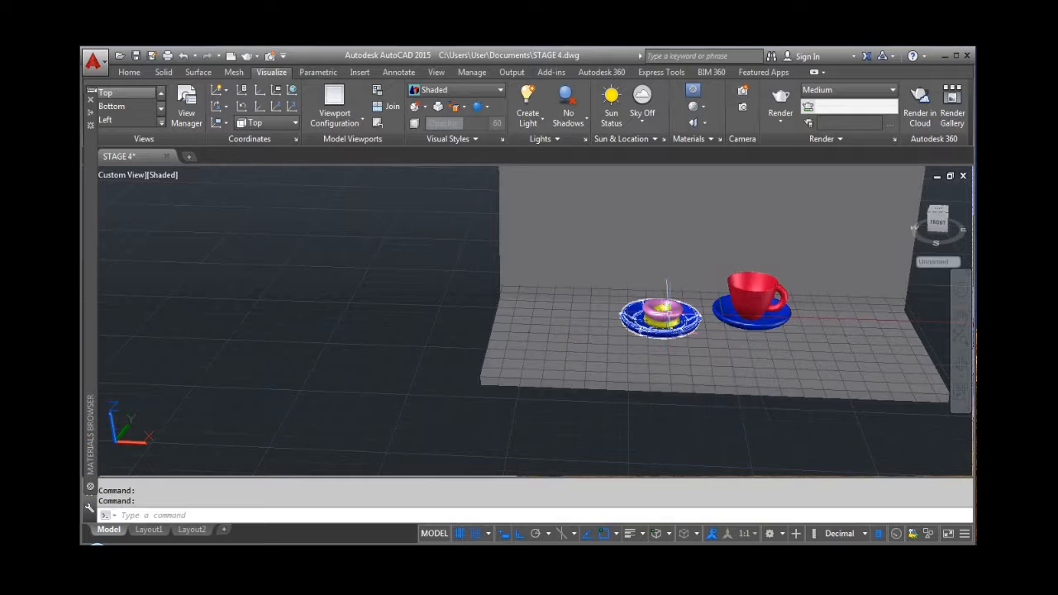
Step: Assign the Sunny Day porcelain from the Autodesk Library's Ceramic category to both blue plates
mouse_move(94, 114)
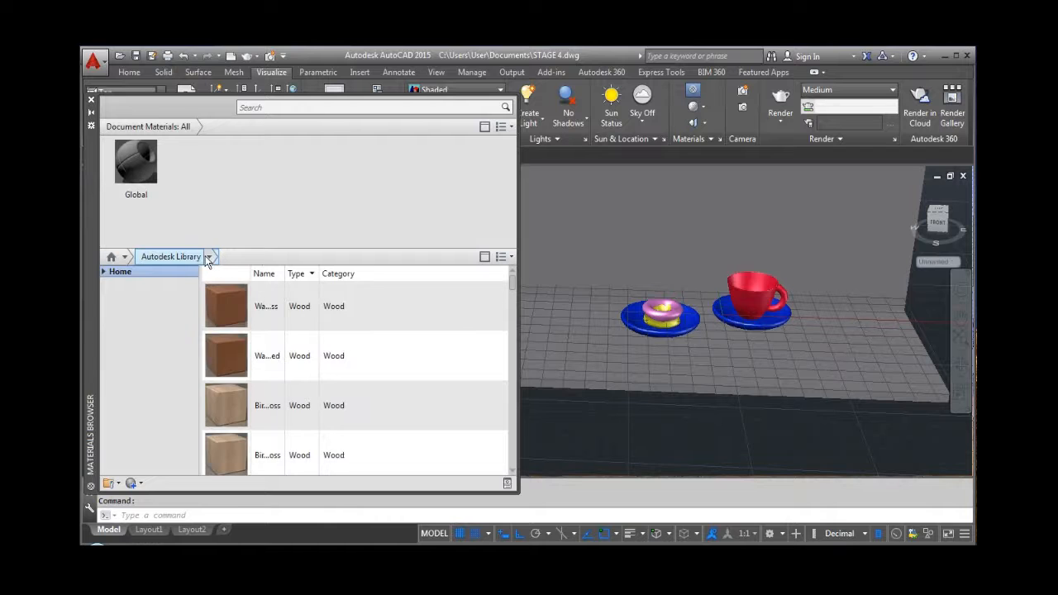
left_click(210, 258)
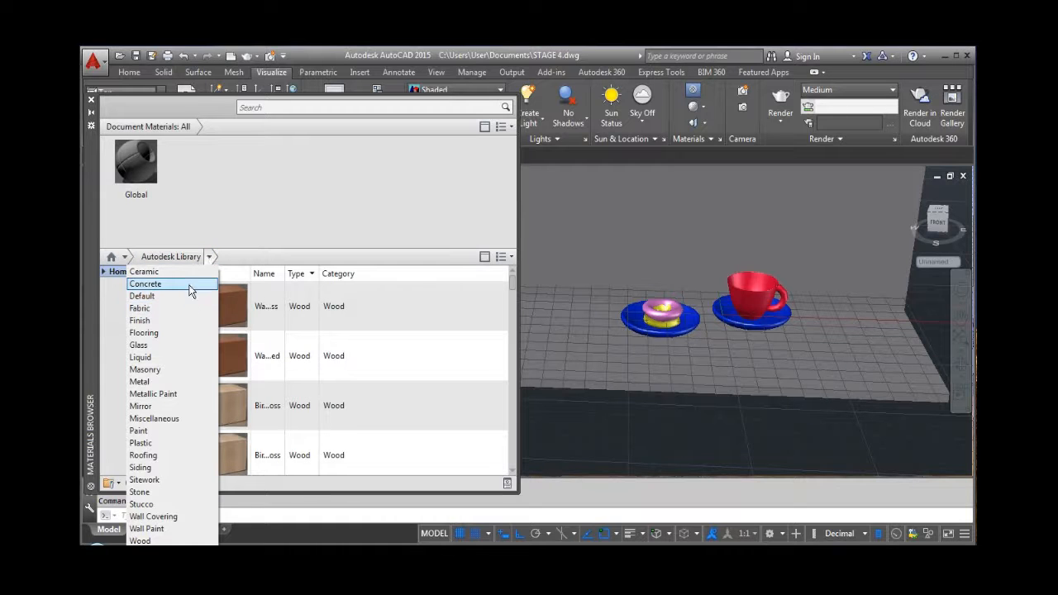
left_click(184, 273)
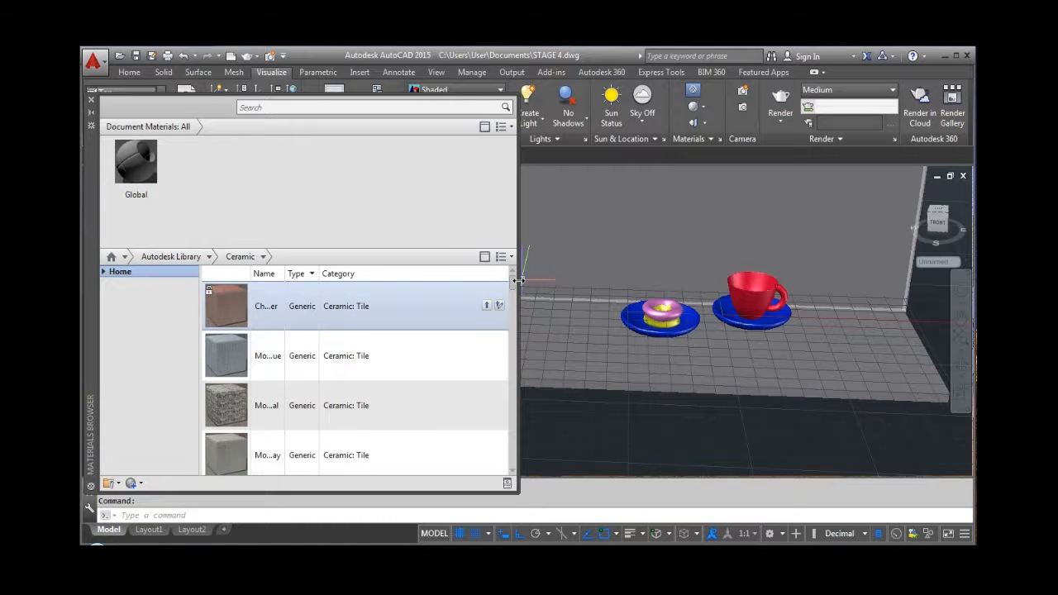
scroll(512, 291, "down", 10)
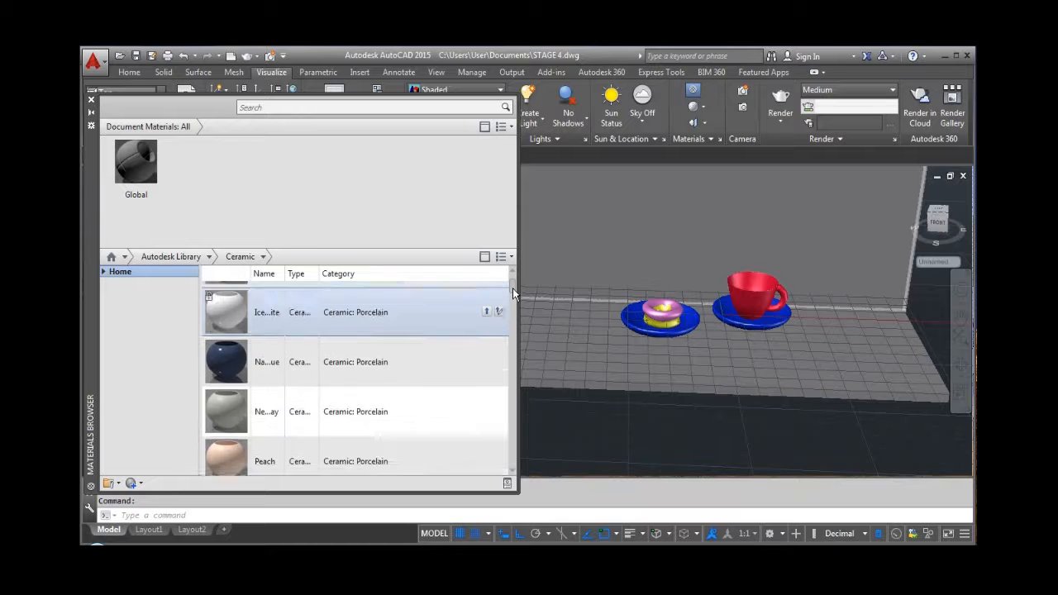
mouse_move(514, 305)
left_mouse_down()
mouse_move(522, 381)
mouse_move(517, 307)
left_mouse_up()
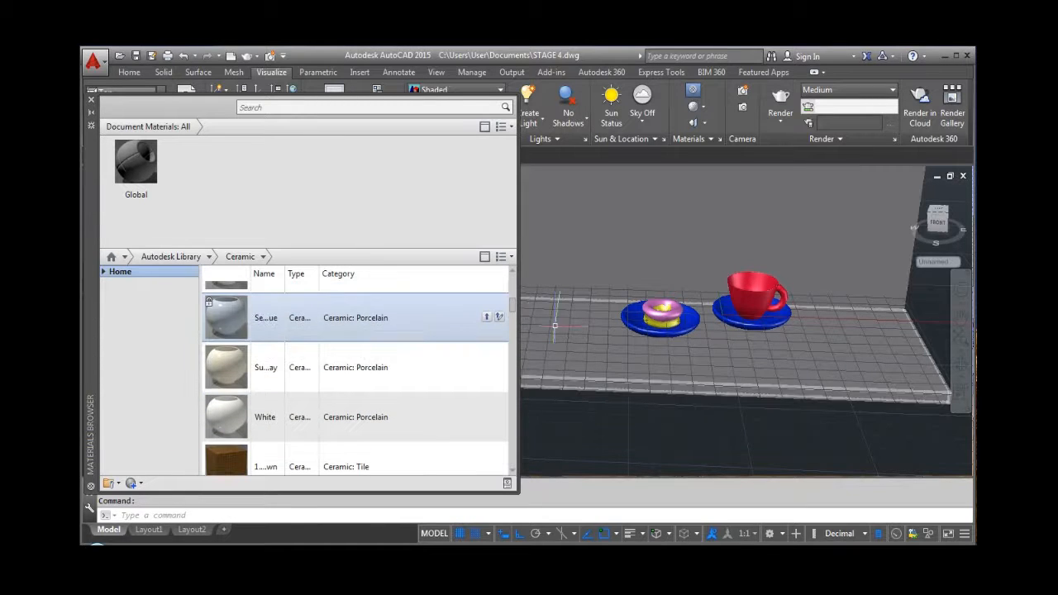
left_click(657, 339)
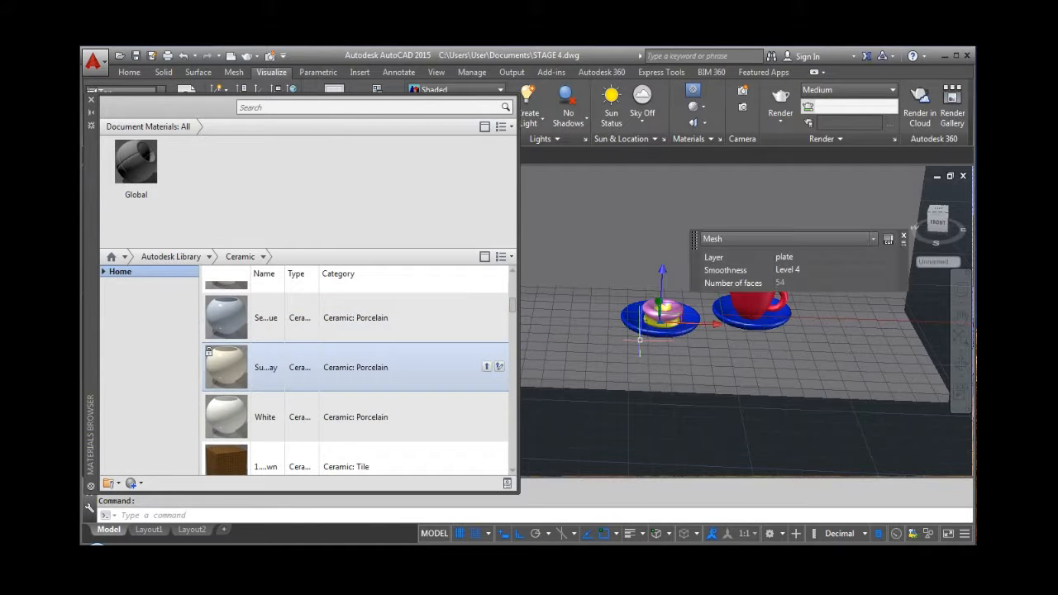
left_click(496, 367)
left_click(741, 326)
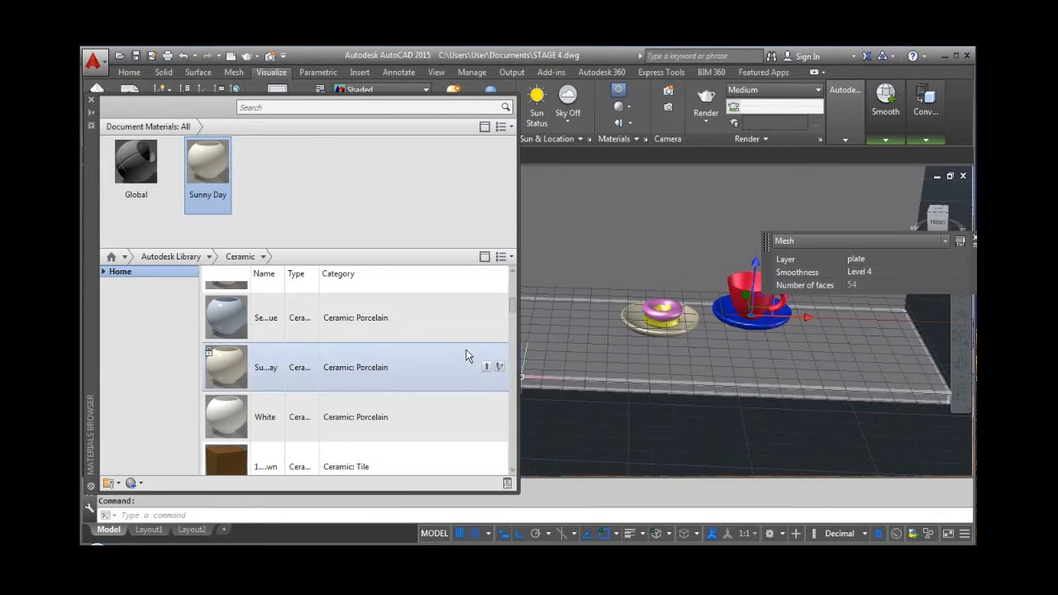
left_click(497, 369)
left_click(205, 164)
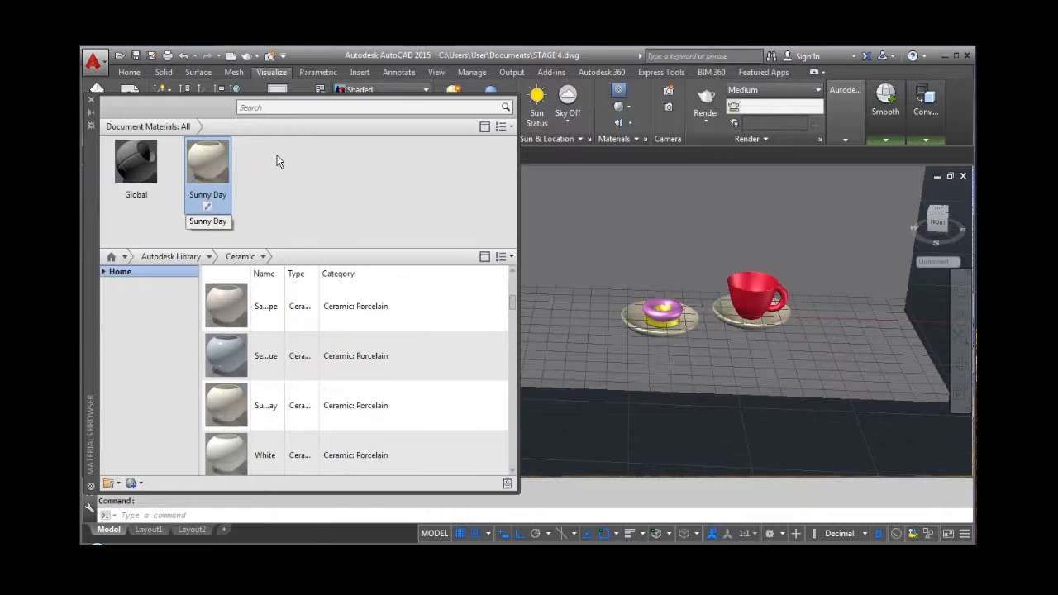
Step: Assign the Blue glazing from the Autodesk Library's Glass category to the cup's body and its handle
scroll(670, 314, "up", 2)
middle_click_drag(722, 311, 526, 373)
left_click(687, 360)
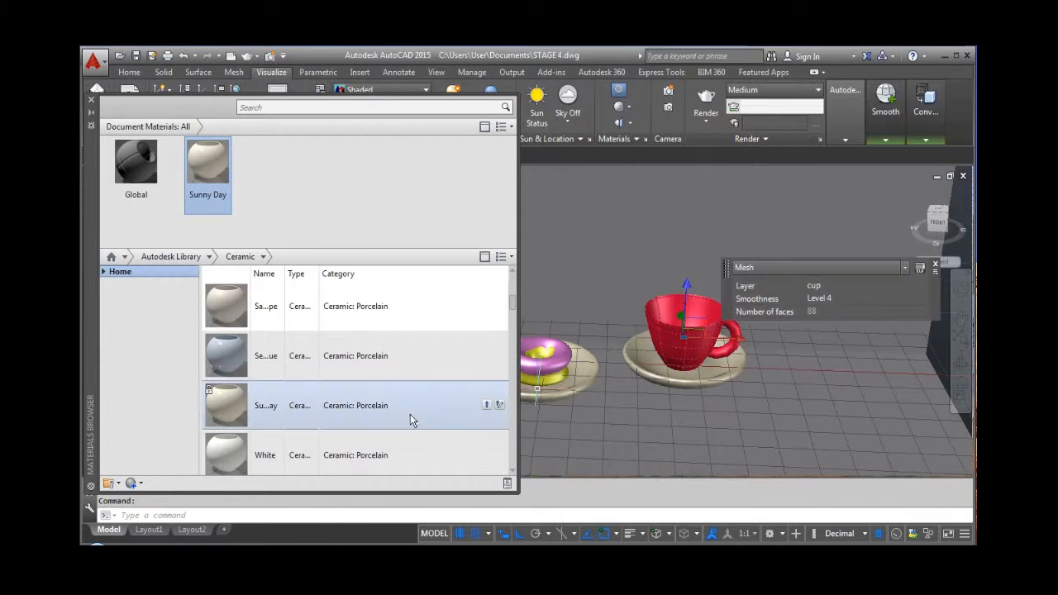
left_click(210, 257)
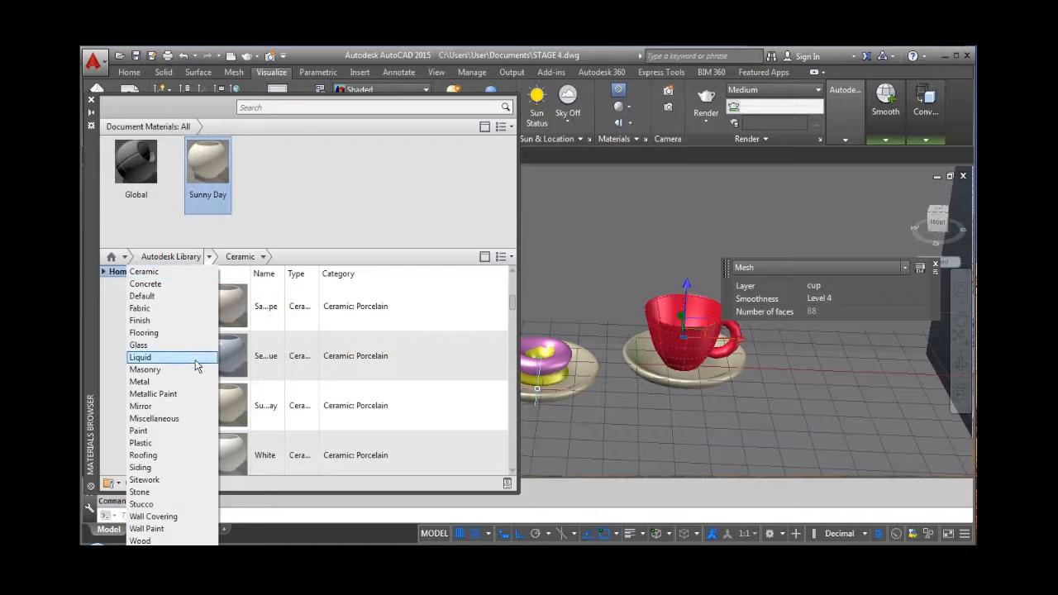
left_click(153, 345)
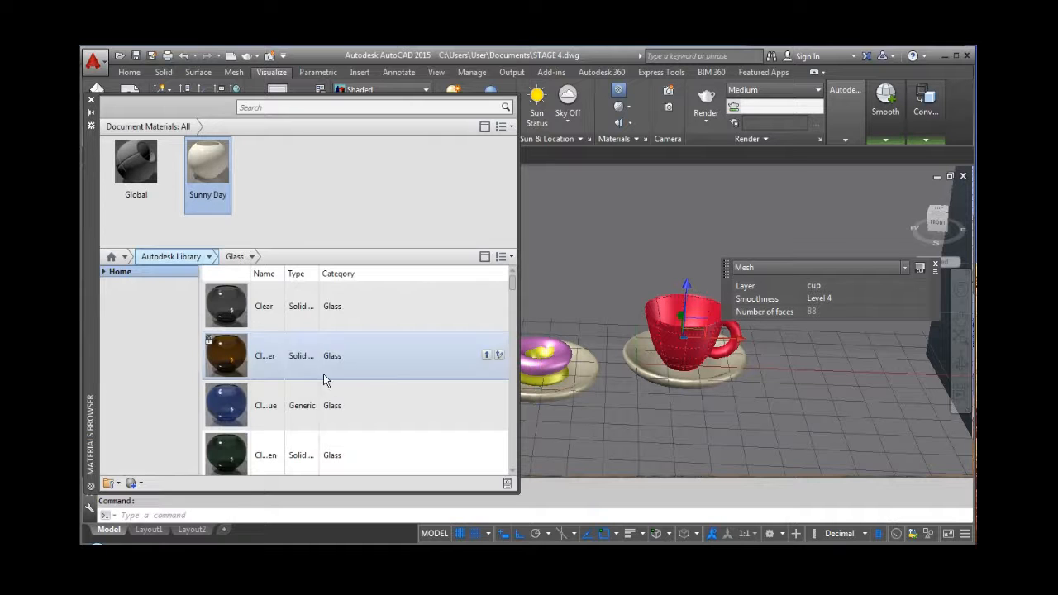
left_click_drag(513, 287, 522, 452)
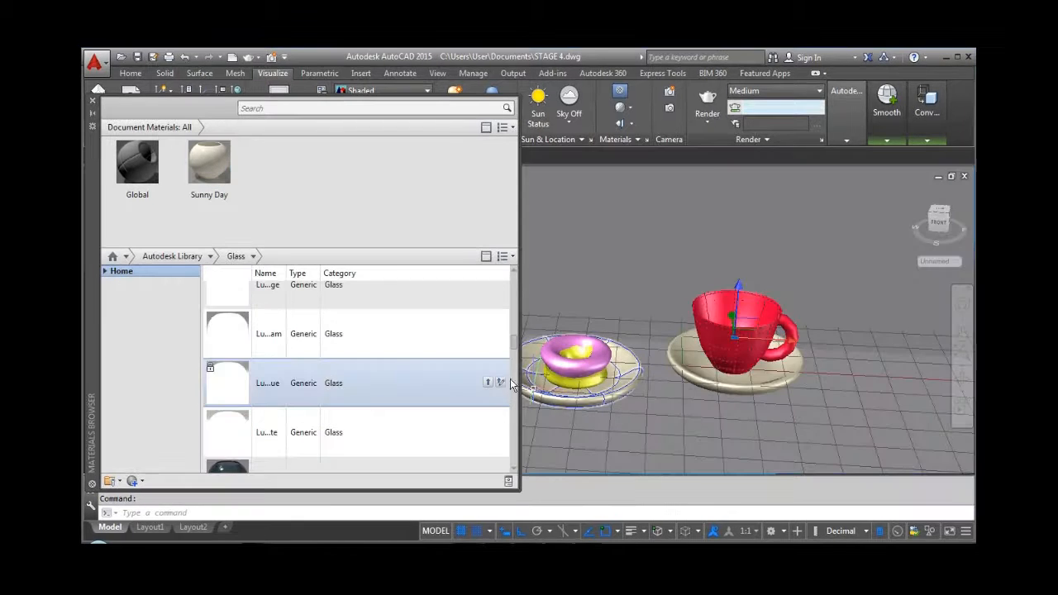
left_click_drag(514, 343, 508, 383)
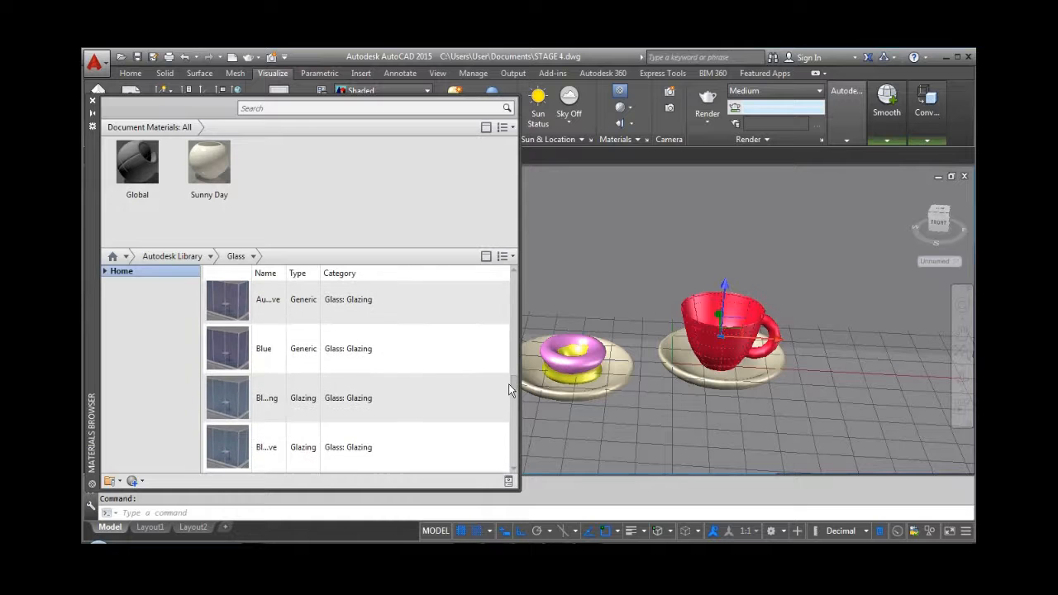
left_click(487, 348)
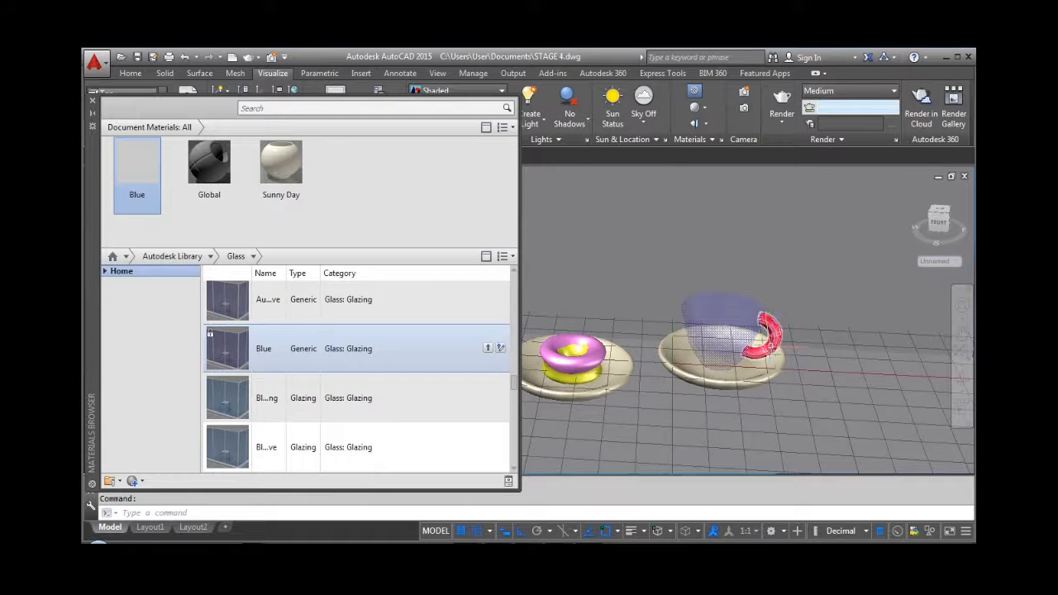
left_click(487, 348)
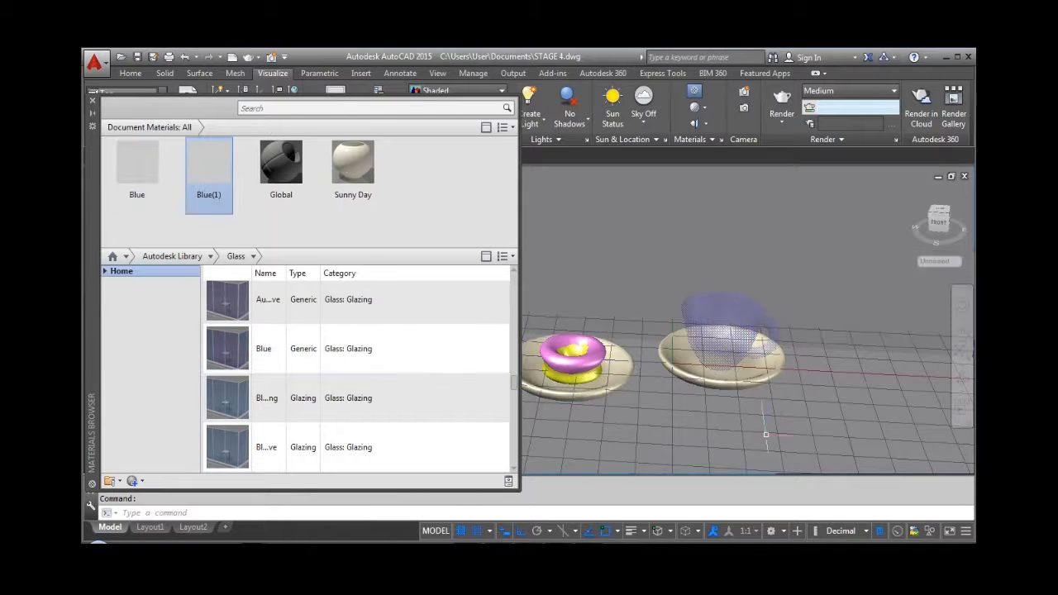
Step: Assign the Marble - White stone from the Autodesk Library's Flooring category to the table slab
scroll(685, 399, "down", 2)
scroll(677, 397, "up", 4)
middle_click_drag(678, 396, 724, 434, "shift")
scroll(726, 427, "down", 3)
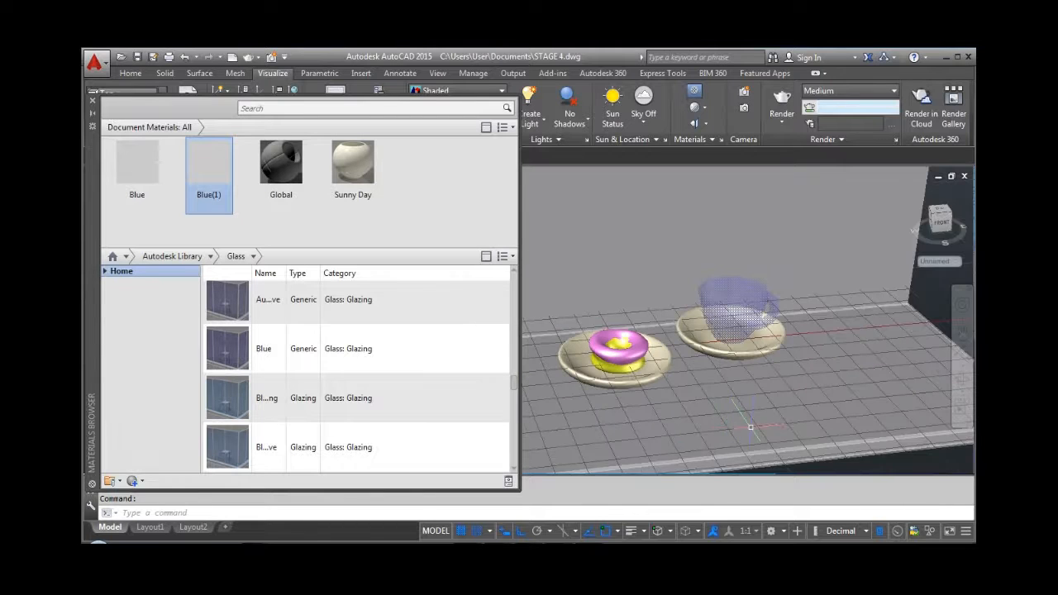
left_click(750, 427)
scroll(356, 301, "up", 1)
left_click(211, 256)
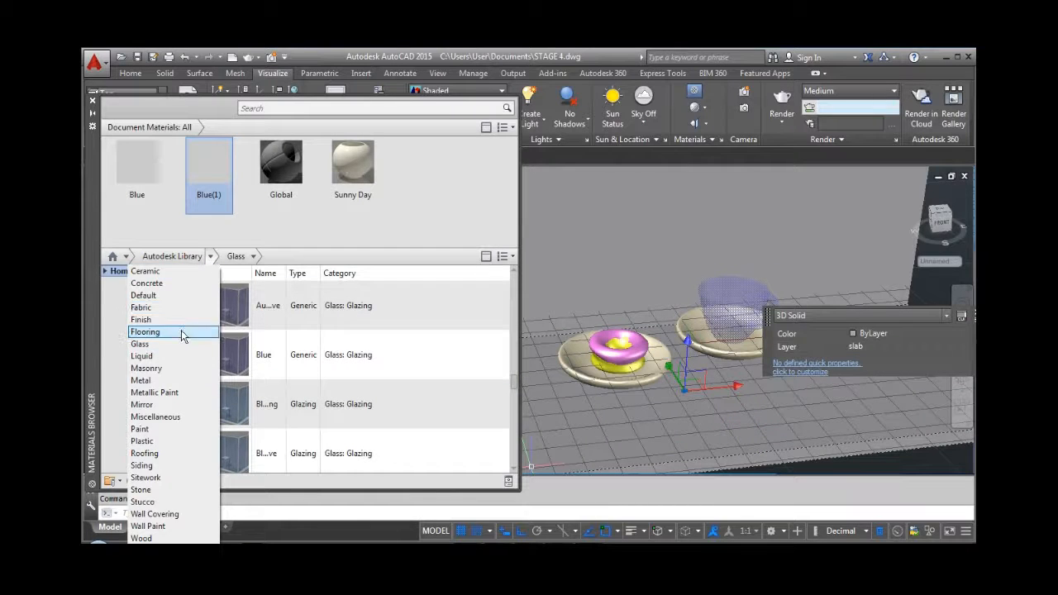
left_click(146, 331)
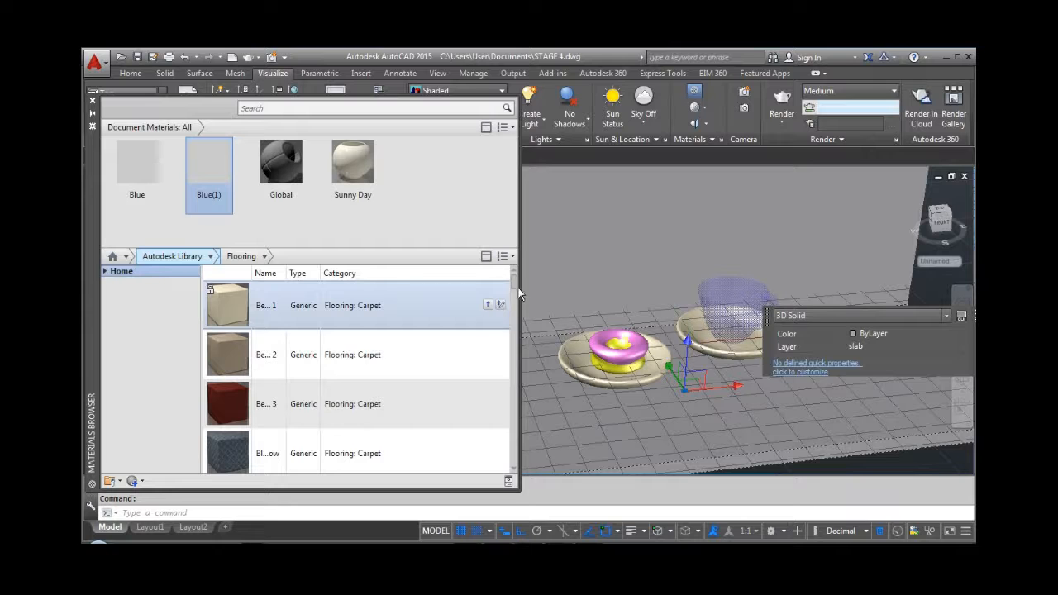
left_click_drag(512, 281, 506, 336)
left_click(488, 319)
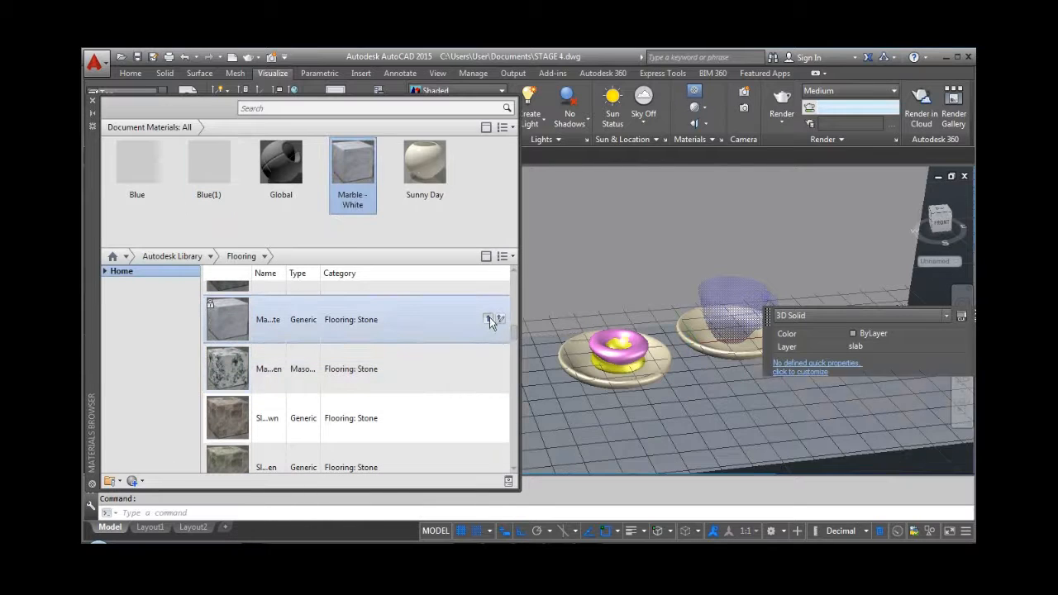
Step: Assign the Hardwood - Planks wood from the Flooring category to the back wall
left_click(628, 252)
scroll(504, 363, "down", 5)
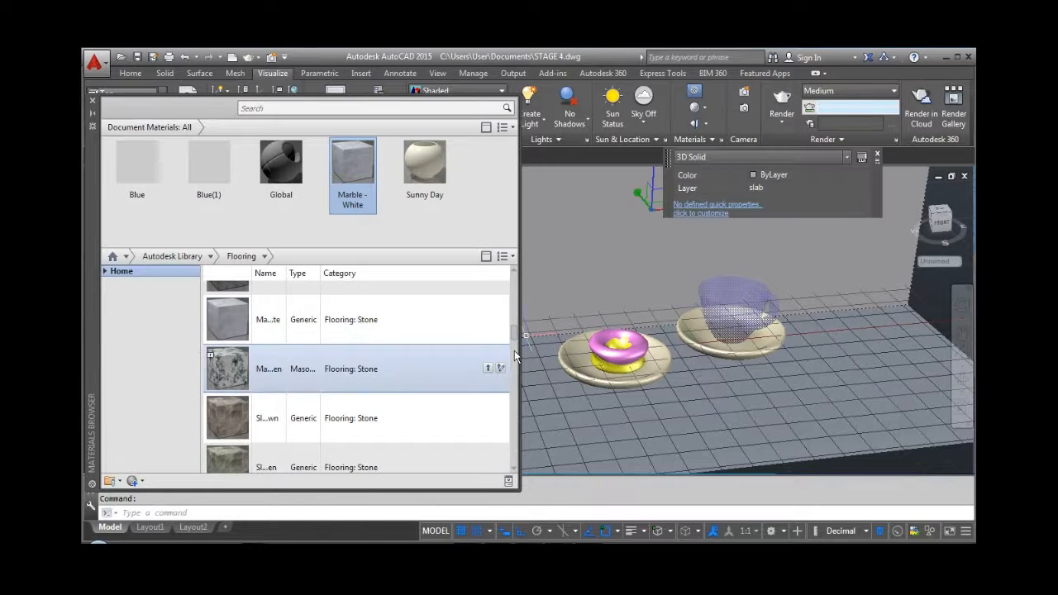
left_click_drag(513, 354, 511, 395)
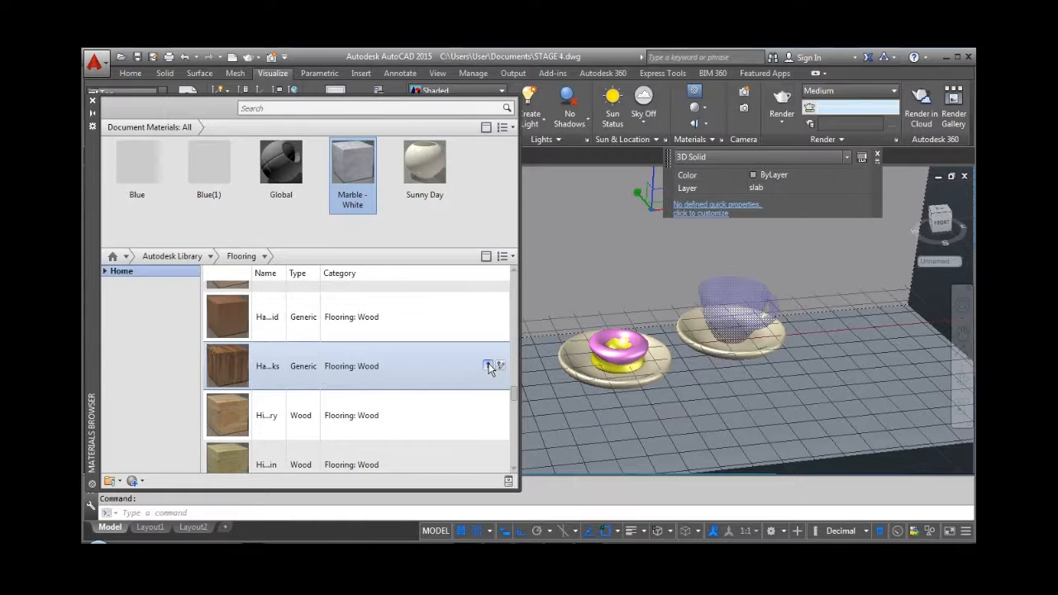
left_click(489, 367)
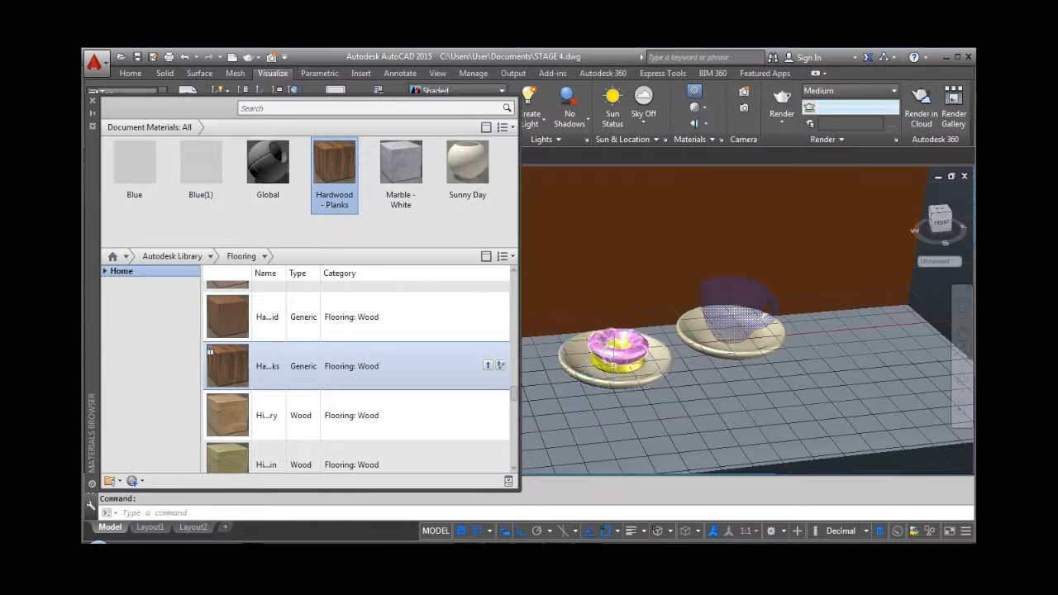
Step: Assign the Bandage material from the Autodesk Library's Fabric category to the yellow doughnut base
left_click(618, 347)
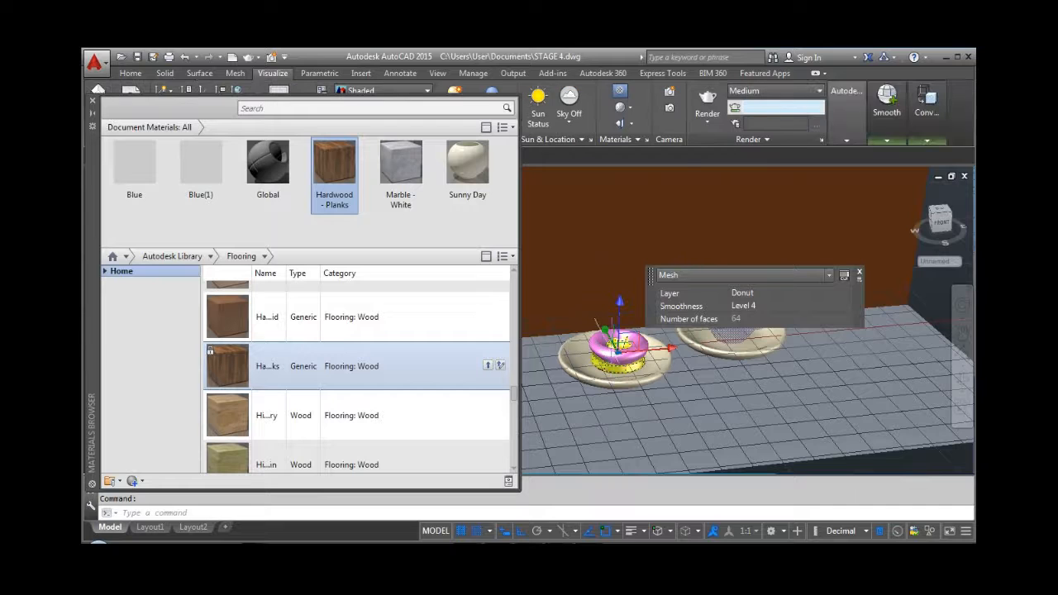
left_click(211, 259)
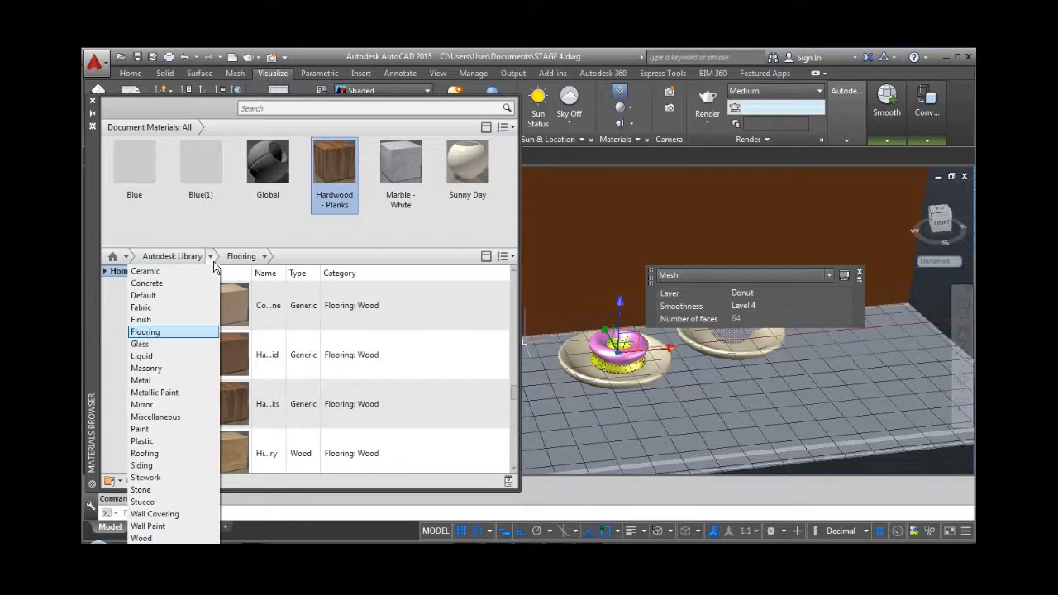
left_click(175, 306)
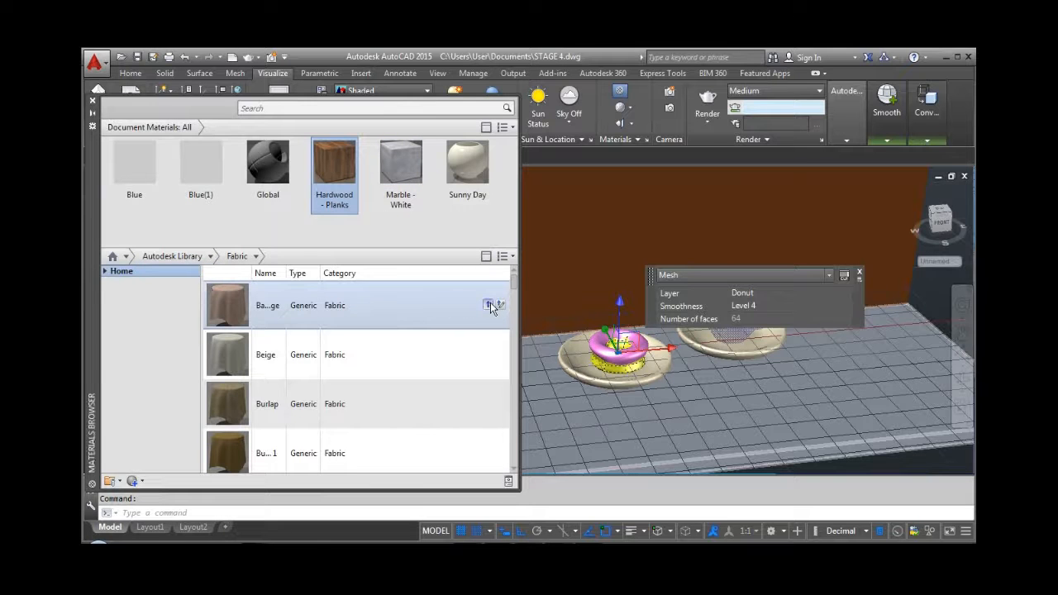
left_click(488, 306)
Step: Replace the Bandage material's texture image with bread.jpg from the Downloads folder and close the Materials Editor
right_click(131, 164)
left_click(157, 209)
left_click(450, 256)
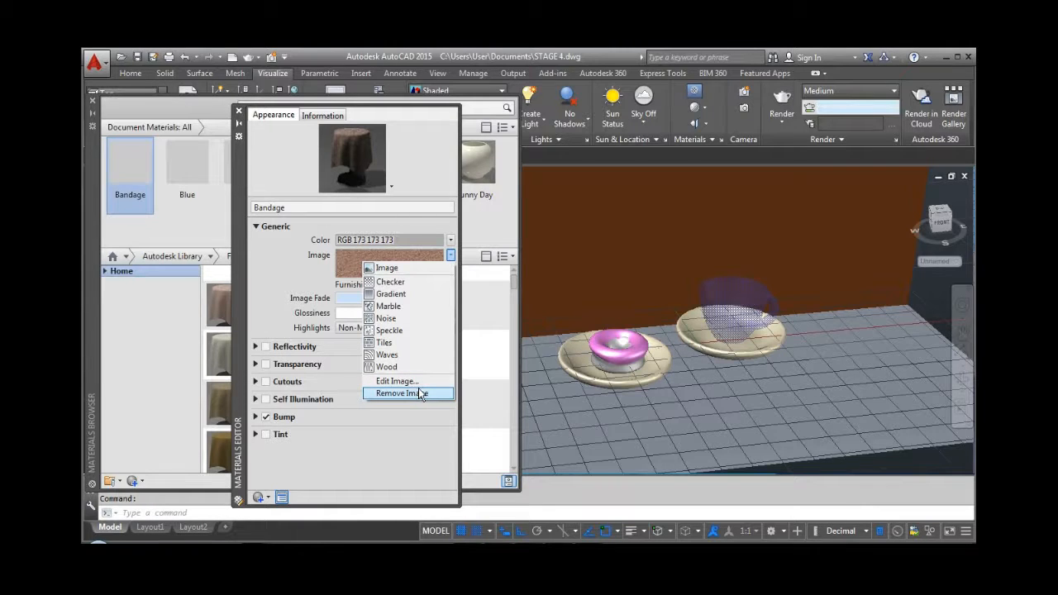
left_click(420, 393)
left_click(431, 269)
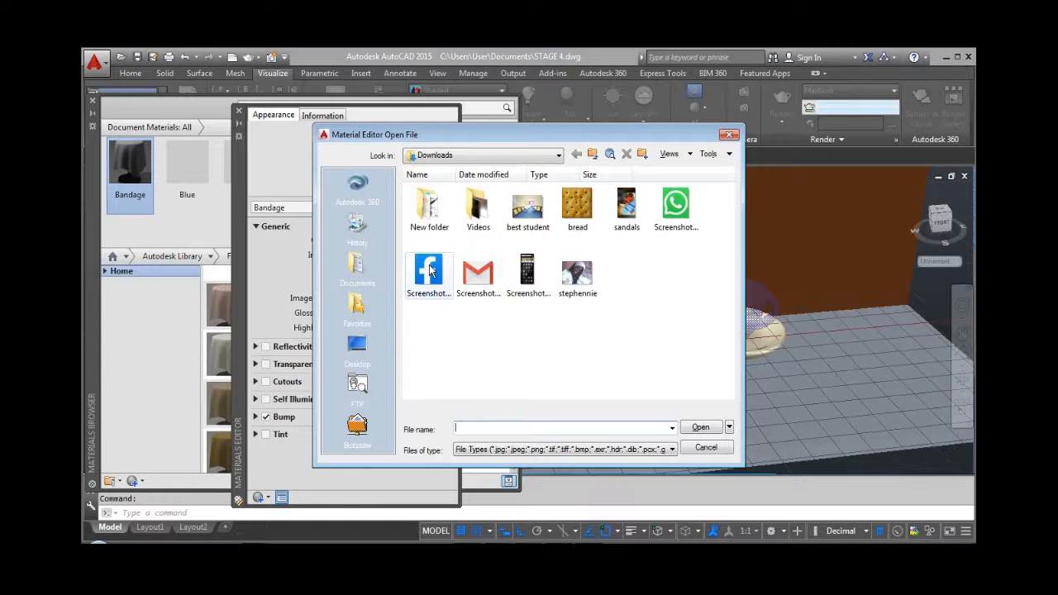
left_click(577, 214)
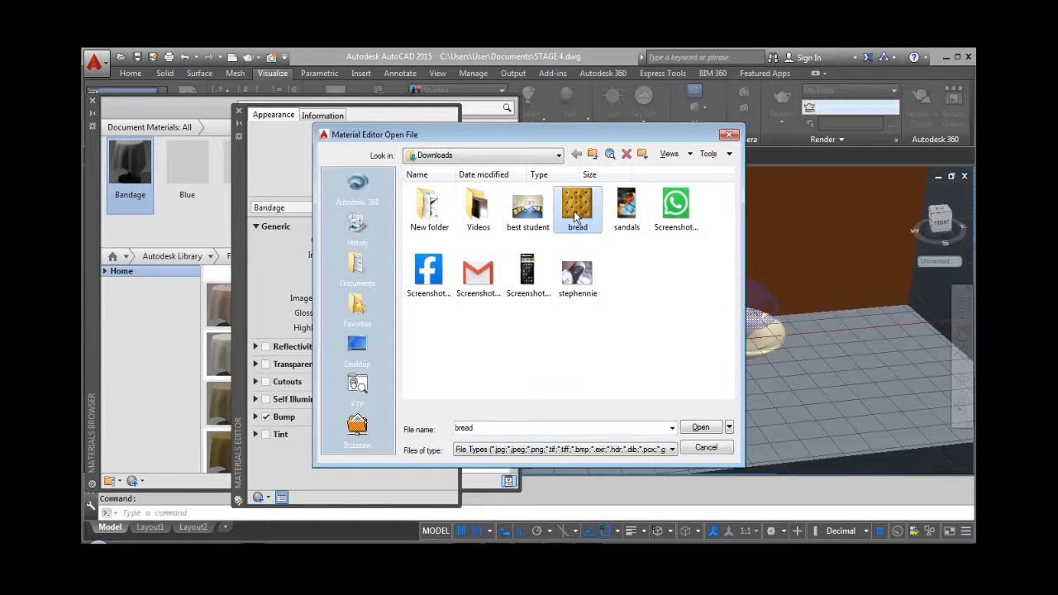
left_click(702, 428)
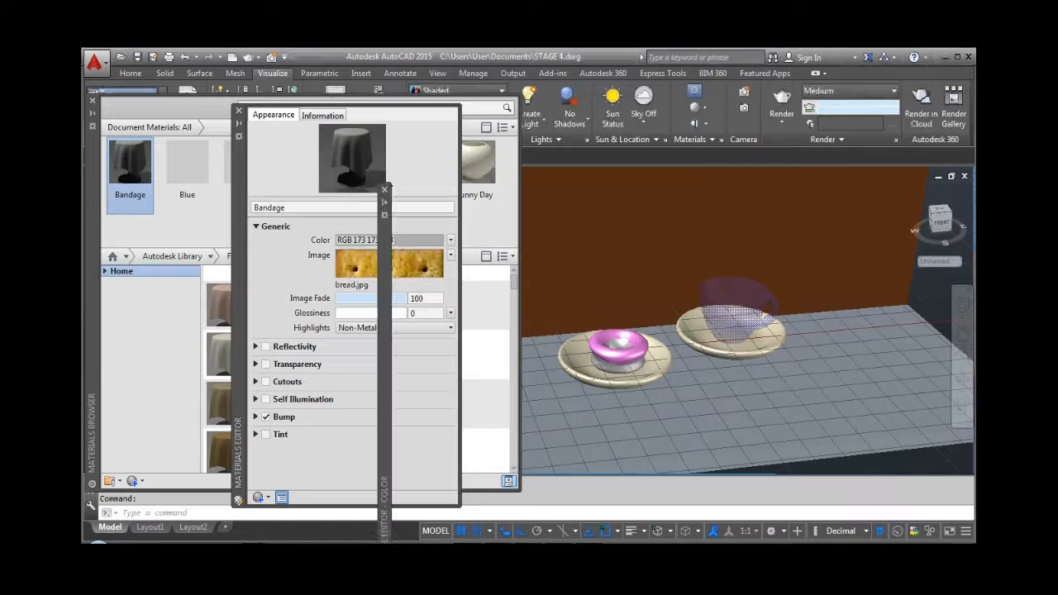
left_click(384, 191)
left_click(239, 110)
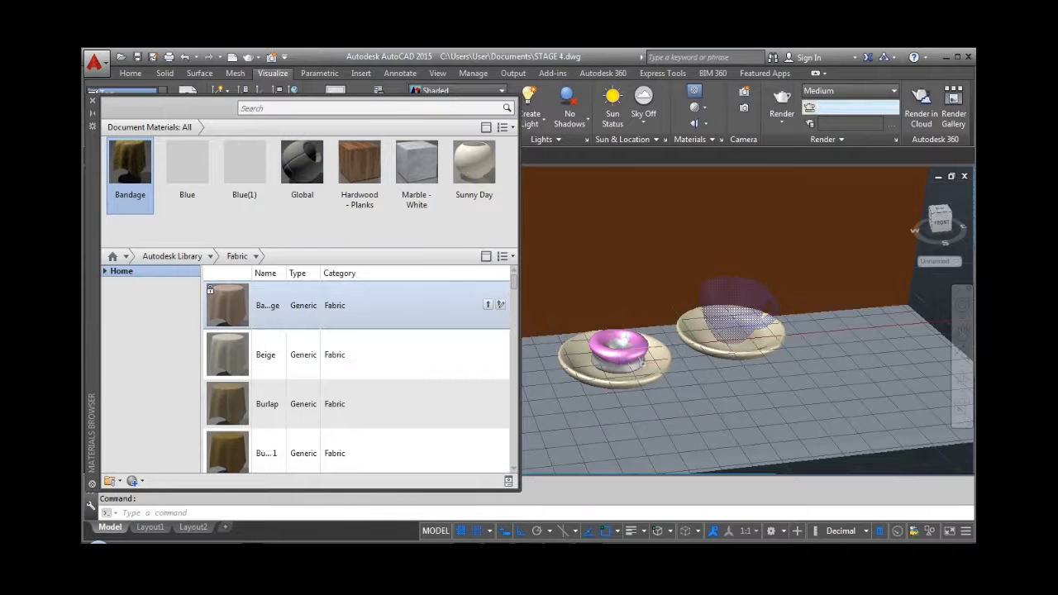
Step: Assign the Pink material from the Autodesk Library's Paint category to the doughnut's icing
left_click(633, 351)
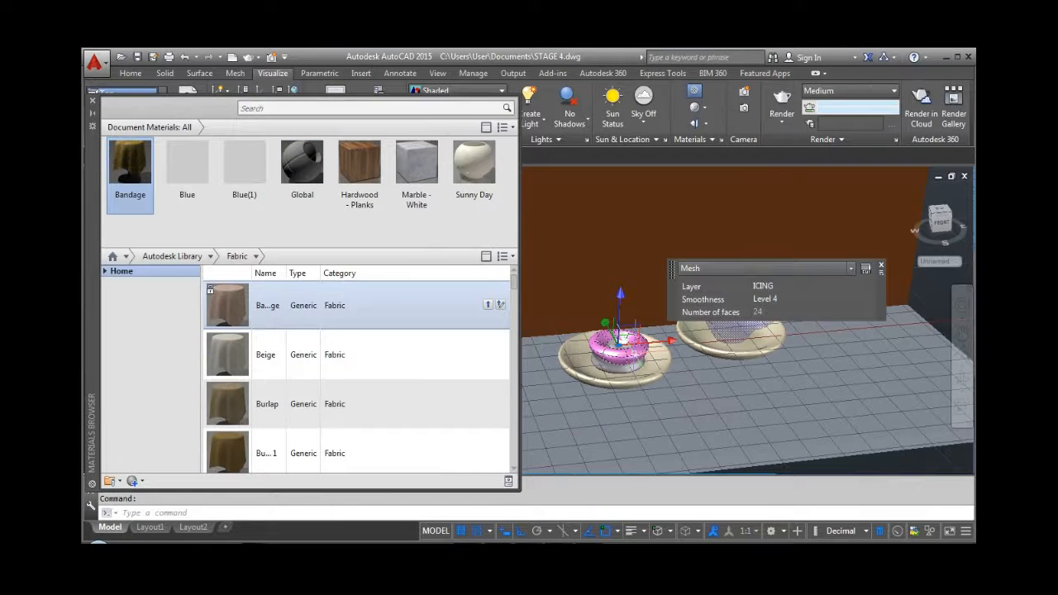
left_click(209, 256)
left_click(162, 432)
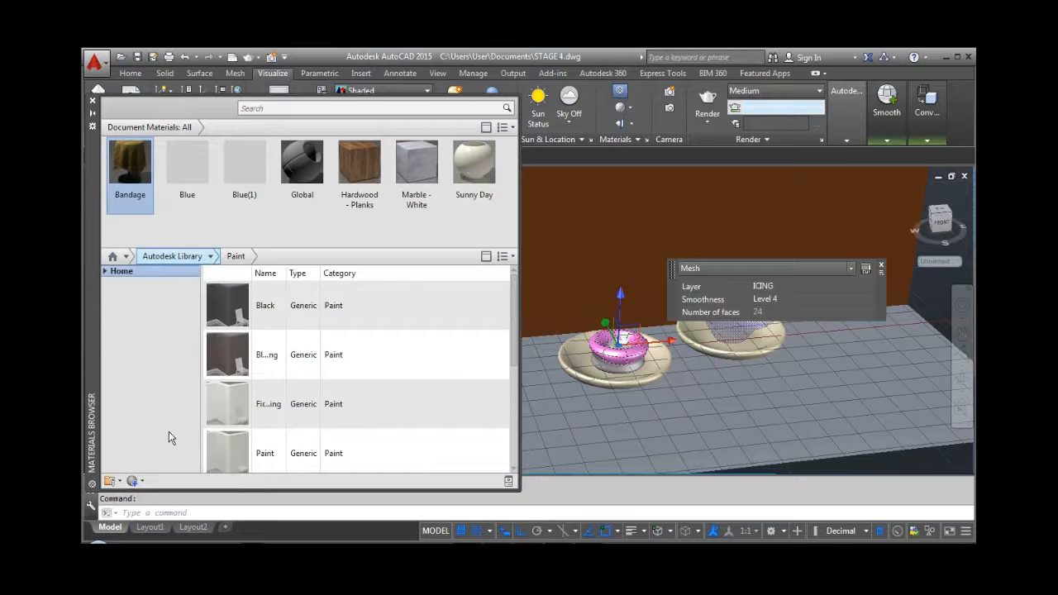
scroll(512, 331, "down", 3)
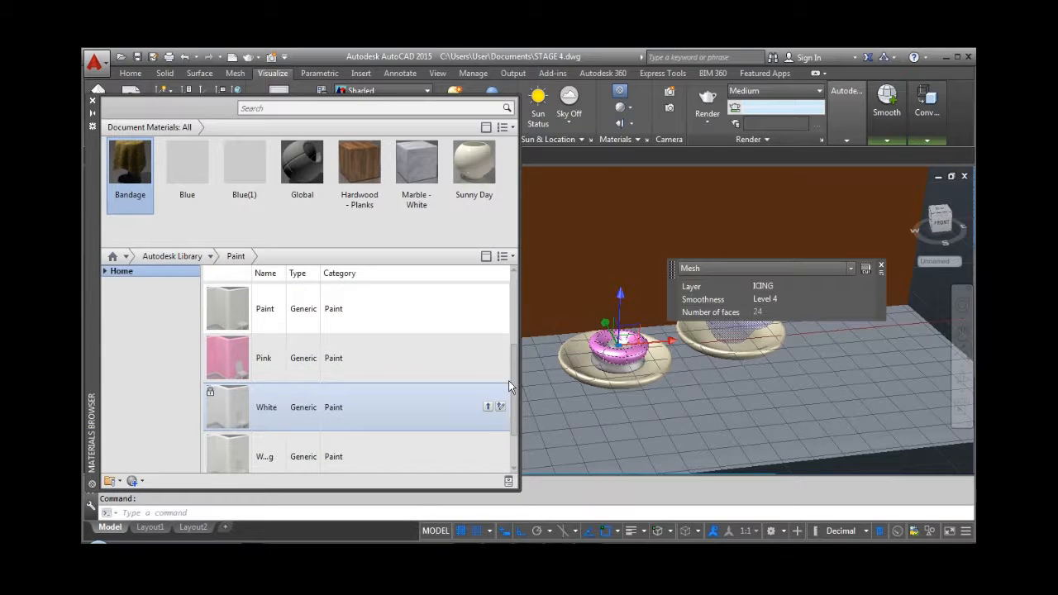
left_click(487, 350)
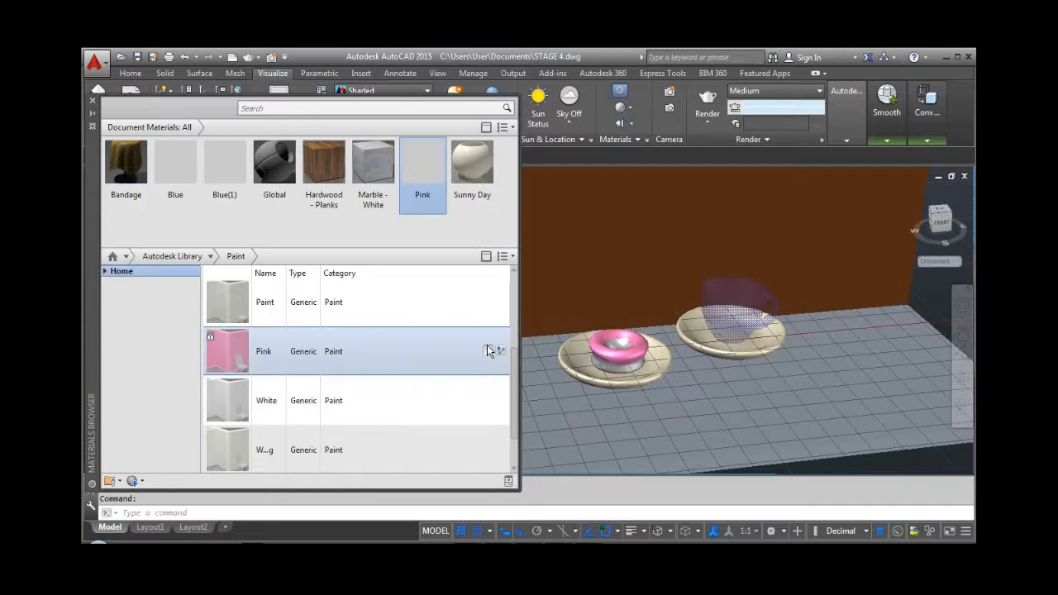
Step: Try to darken the Pink material's colour by lowering its luminance, and close the Materials Editor
right_click(423, 180)
left_click(445, 220)
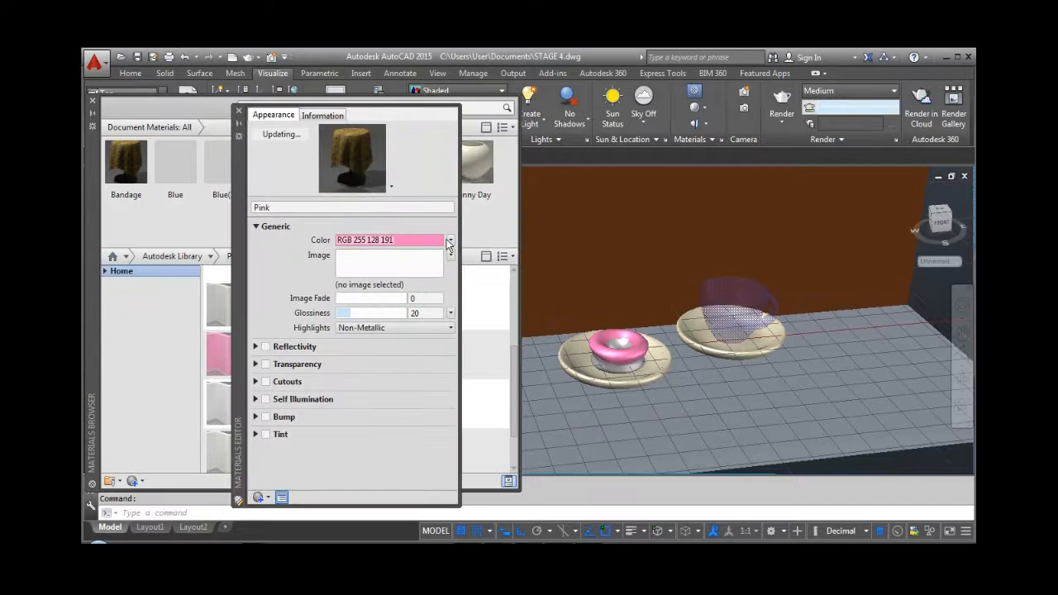
left_click(449, 241)
left_click(388, 279)
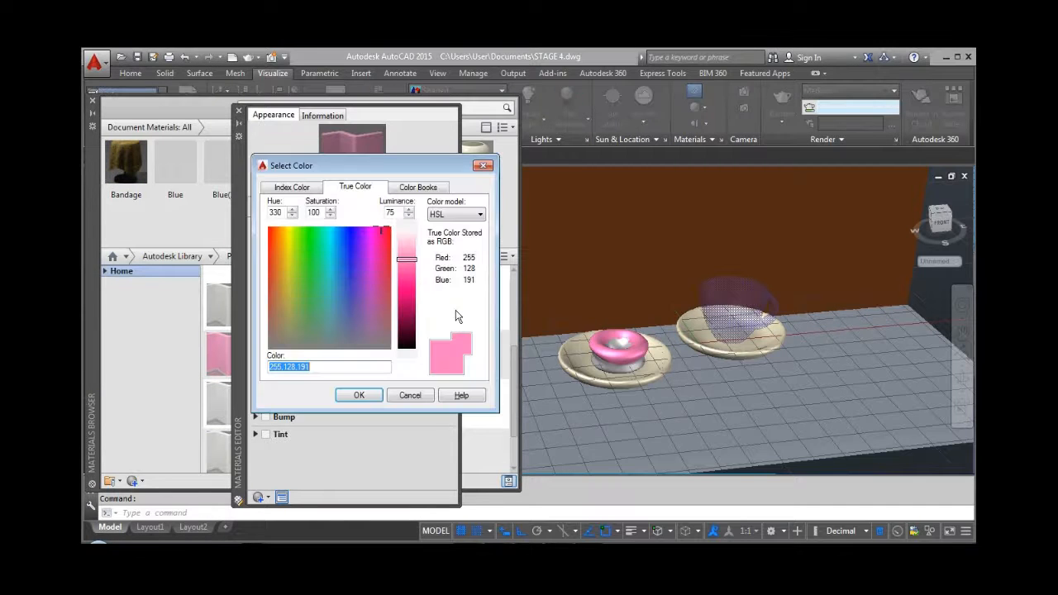
left_click(410, 260)
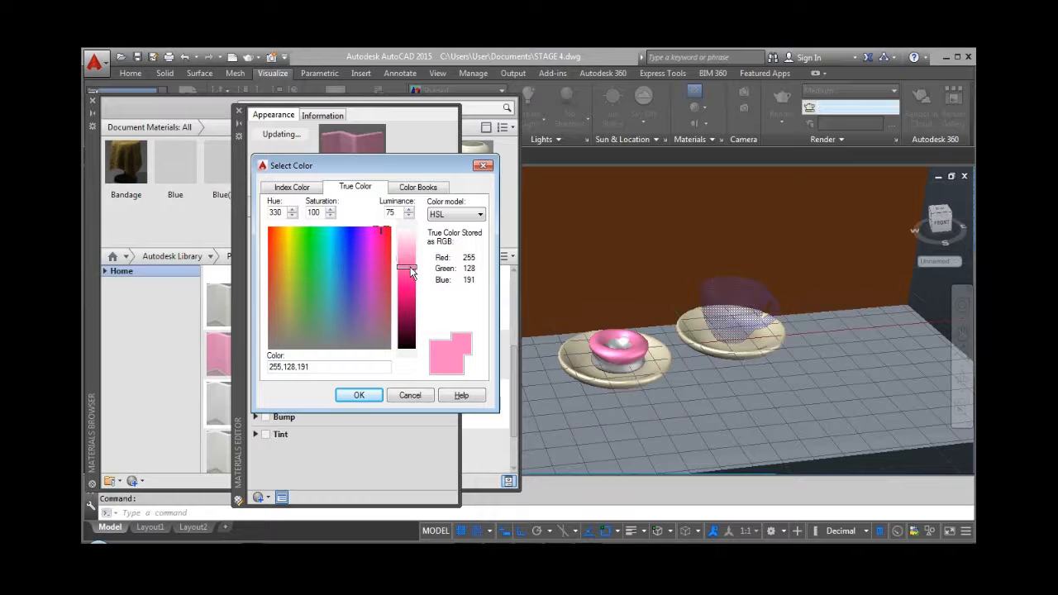
left_click(377, 395)
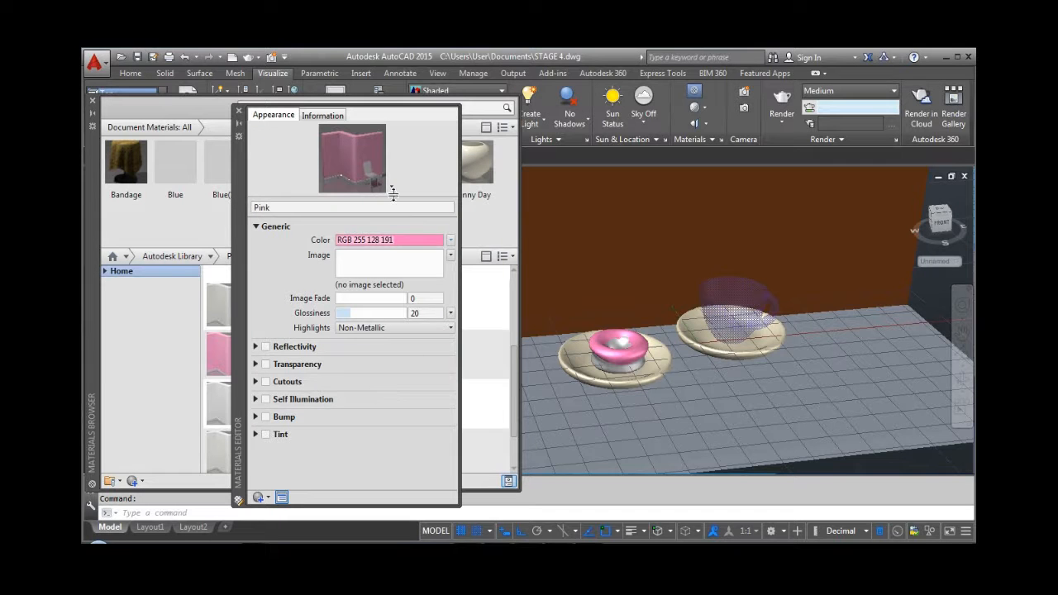
left_click(239, 110)
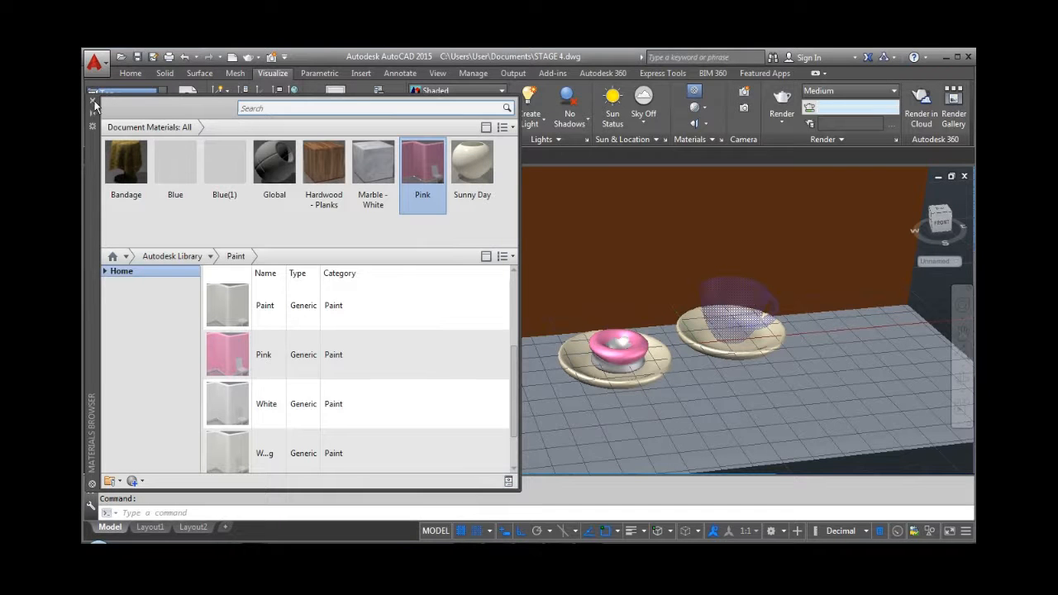
Step: Collapse the Materials Browser and frame the doughnut, cup and both plates in a close view
left_click(93, 111)
scroll(678, 362, "up", 3)
middle_click_drag(768, 346, 686, 340)
scroll(714, 339, "down", 3)
scroll(721, 339, "up", 4)
scroll(763, 350, "up", 3)
scroll(686, 340, "down", 1)
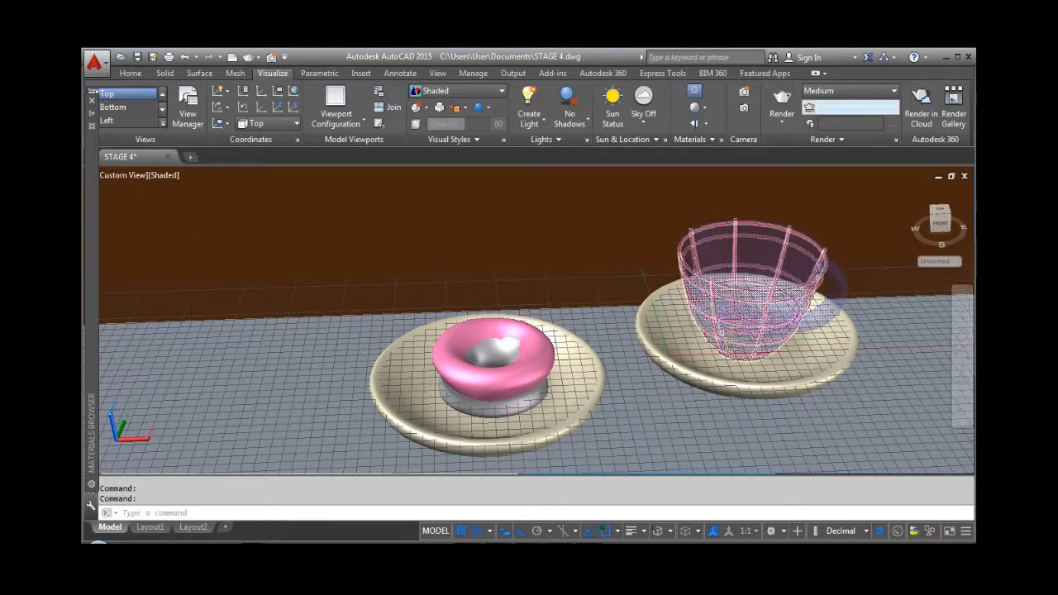
scroll(721, 333, "up", 2)
middle_click_drag(738, 331, 716, 328)
middle_click_drag(647, 329, 649, 318, "shift")
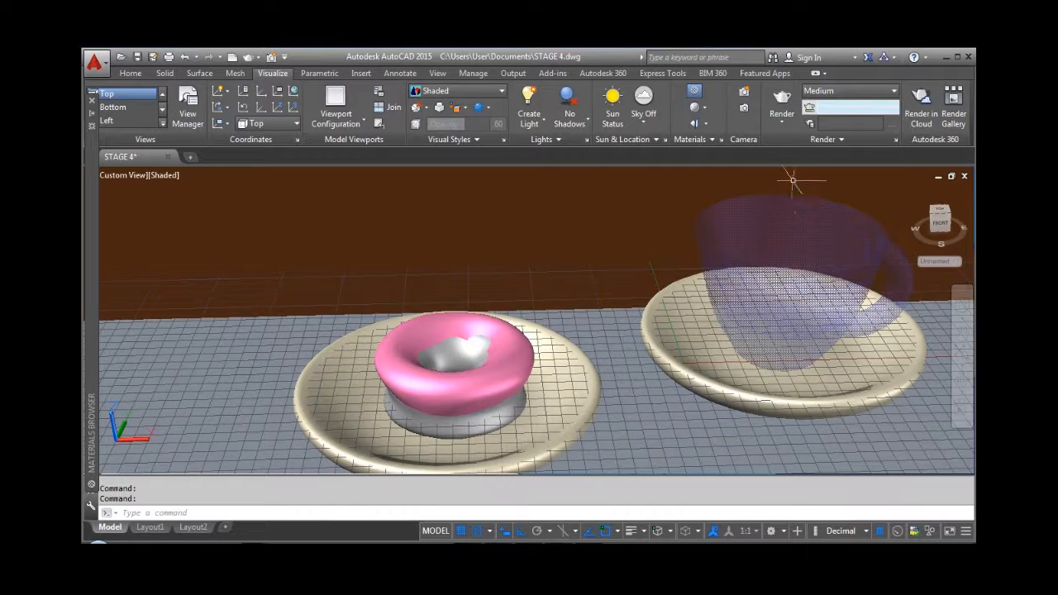
Step: Set the mid tones of the rendered exposure to 1.1 and apply the adjustment
left_click(782, 122)
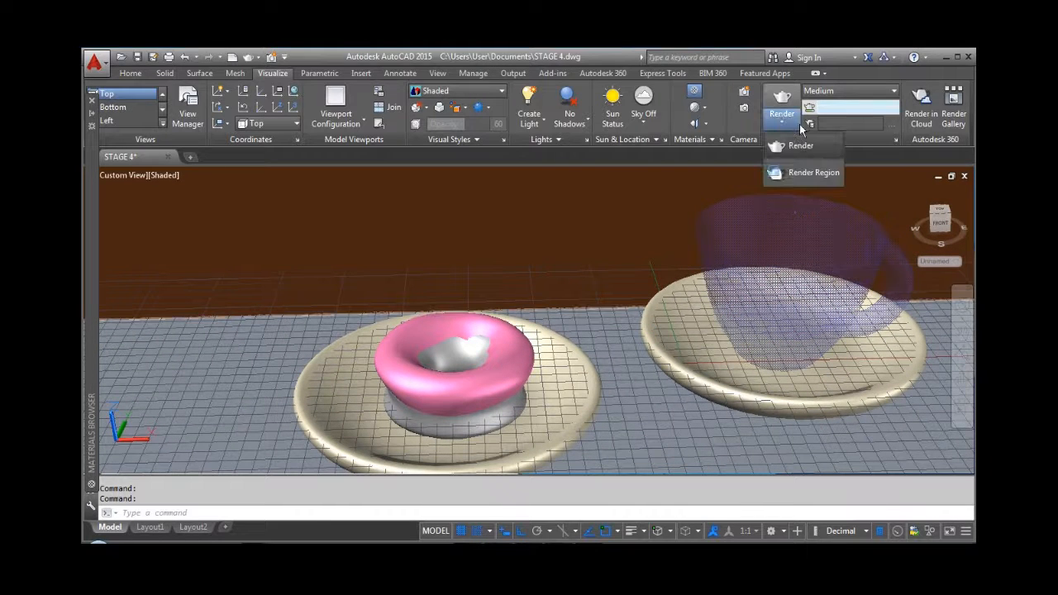
left_click(867, 139)
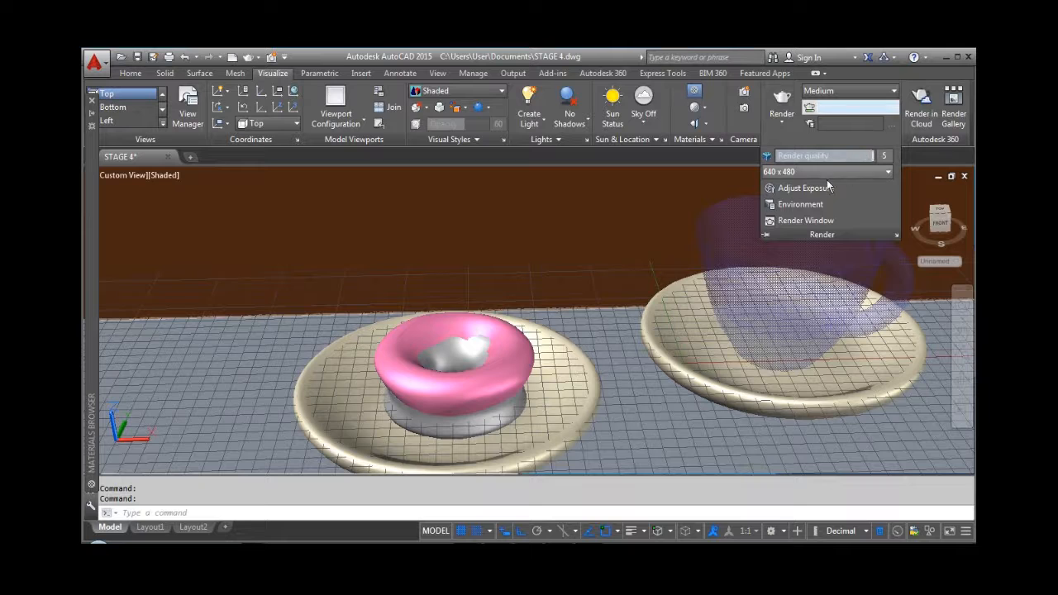
left_click(825, 189)
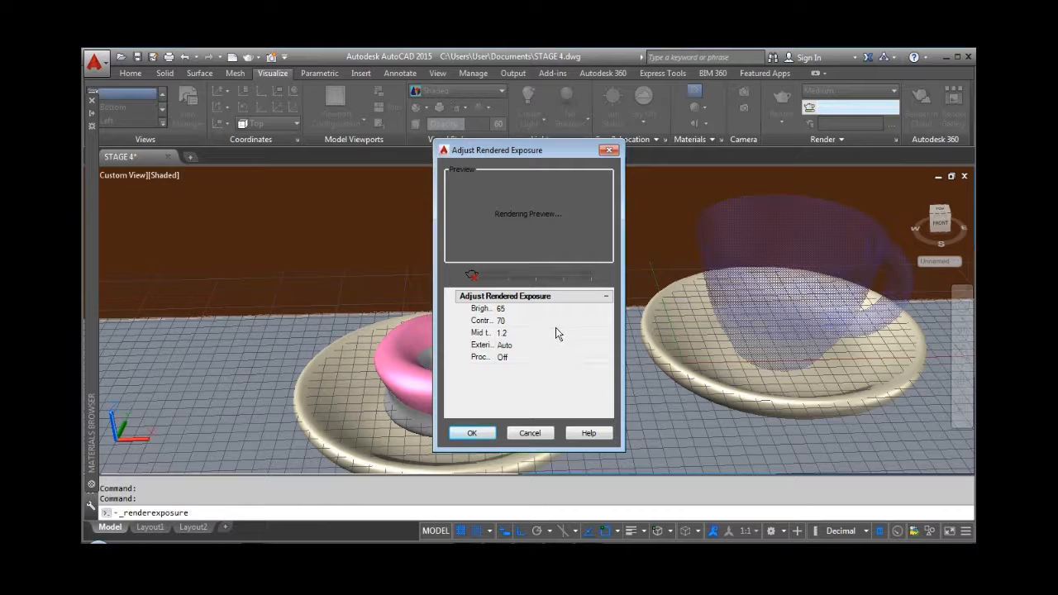
left_click(606, 330)
left_click(608, 338)
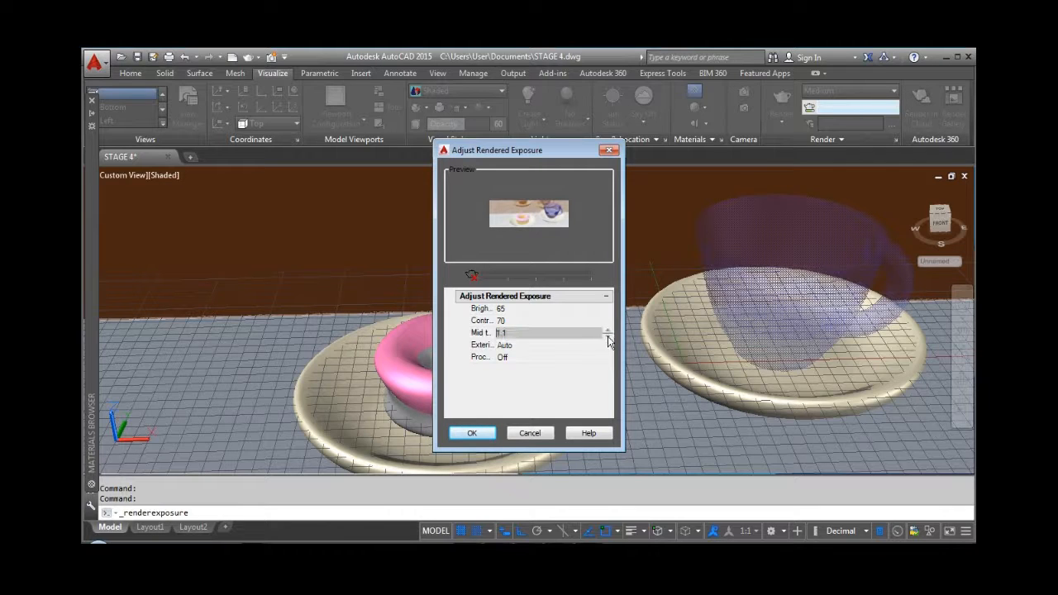
left_click(468, 433)
Step: Render the current view of the doughnut, cup and plates at Medium quality and 640 x 480, and inspect the image
left_click(782, 119)
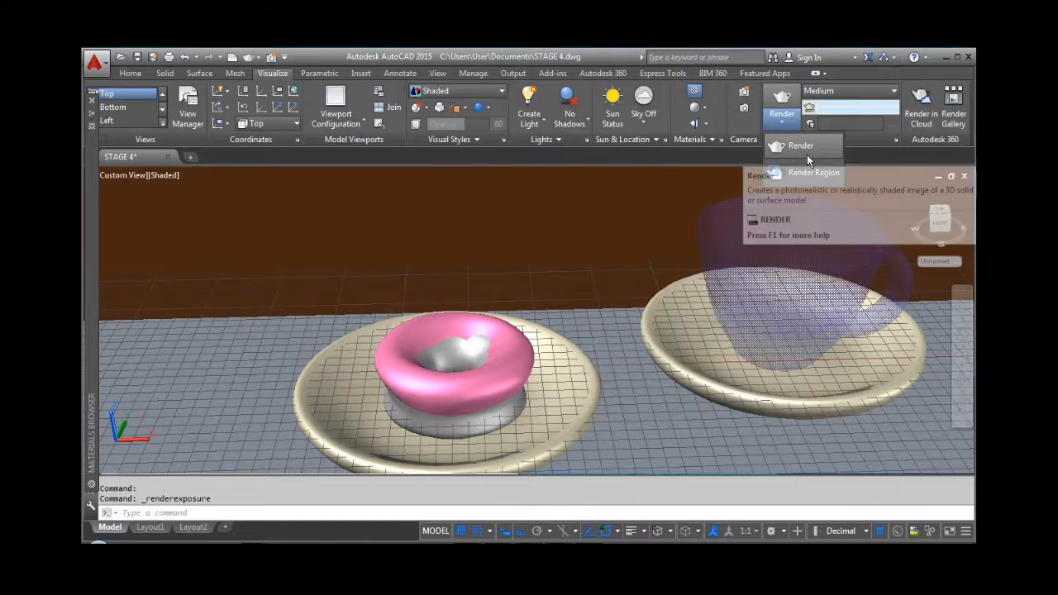
left_click(806, 155)
mouse_move(500, 526)
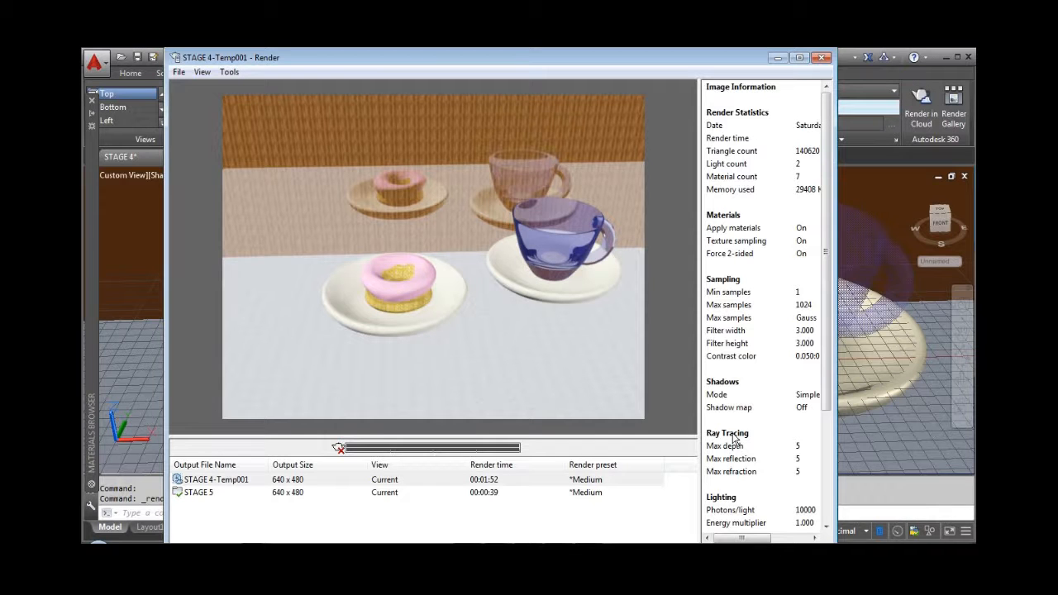
scroll(548, 362, "up", 2)
scroll(549, 361, "down", 2)
left_click(202, 72)
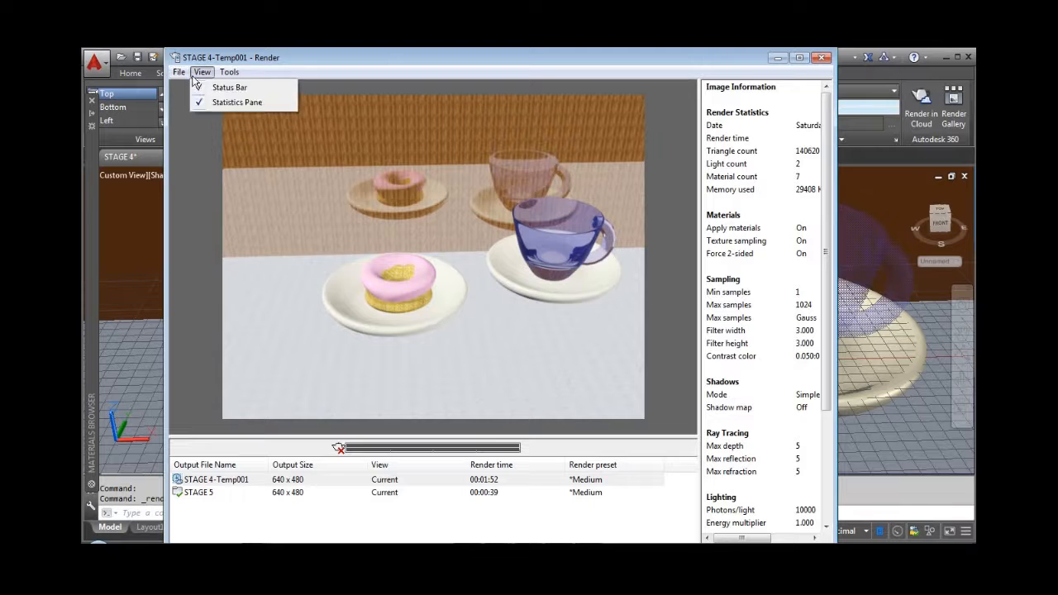
left_click(203, 87)
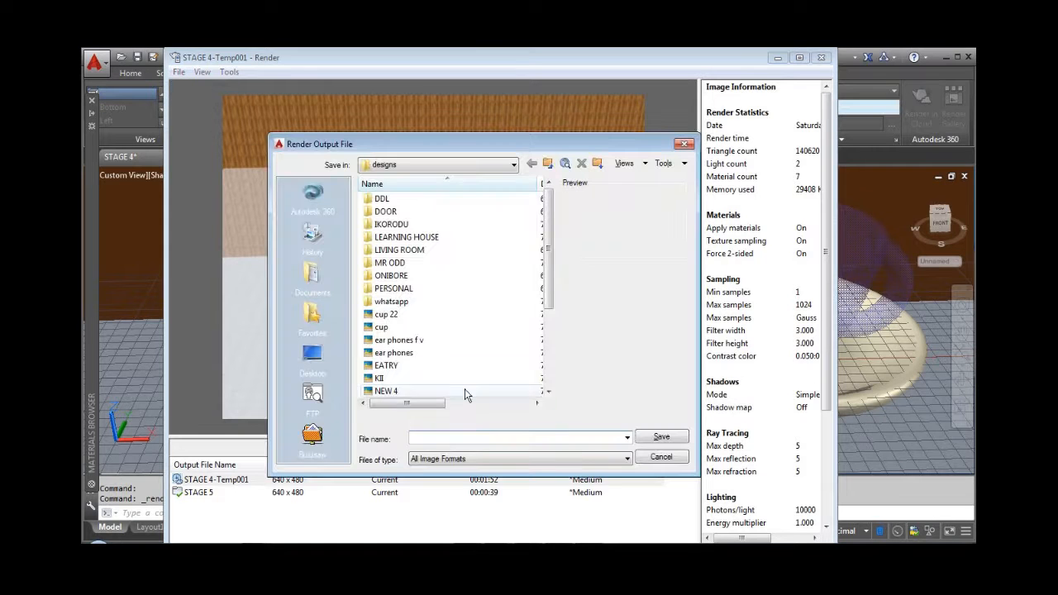
left_click(683, 145)
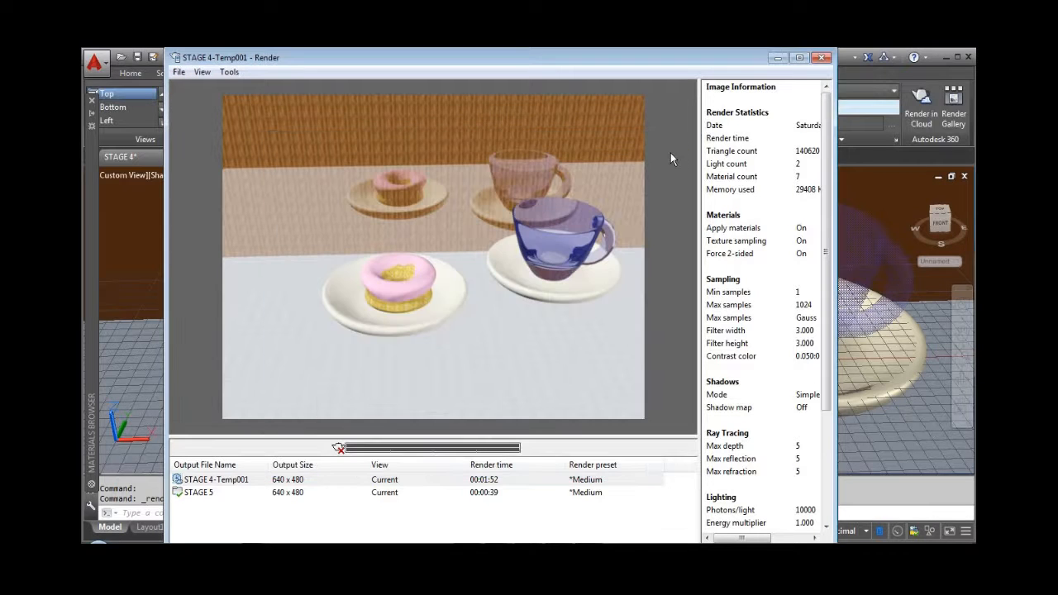